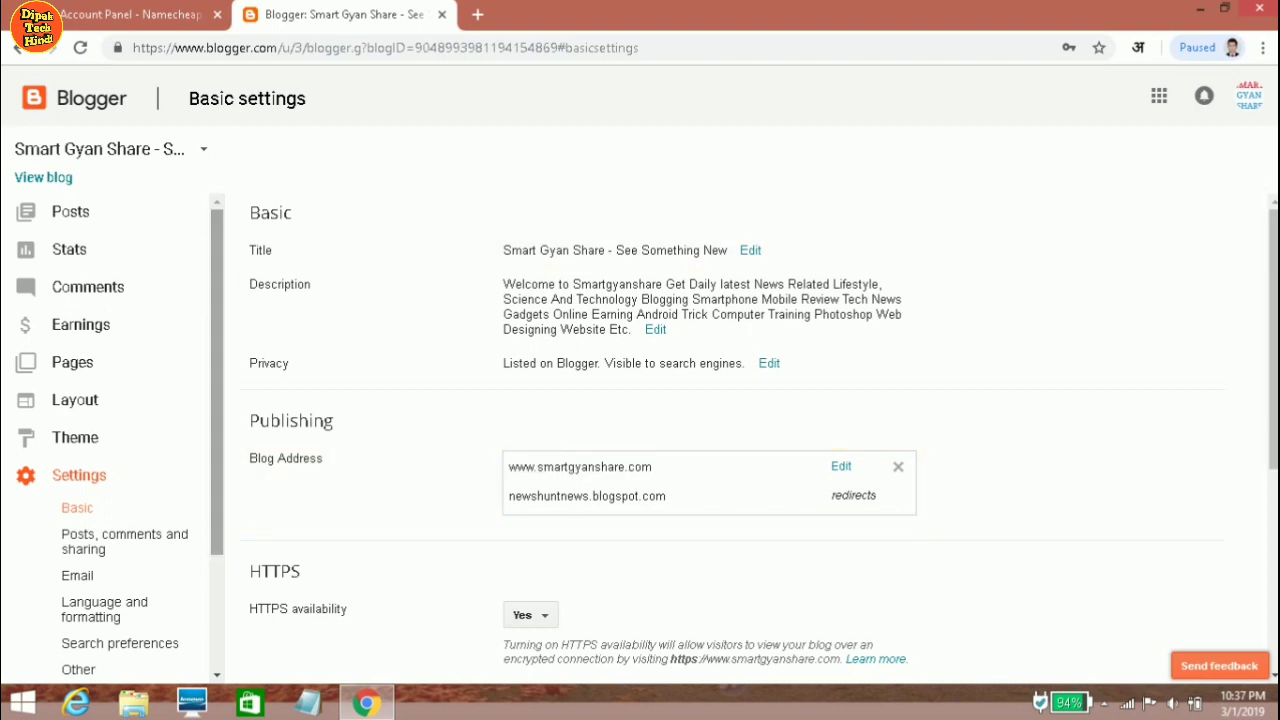
From the Namecheap dashboard, open cPanel for smartgyantips.com's Stellar hosting plan.
click(125, 14)
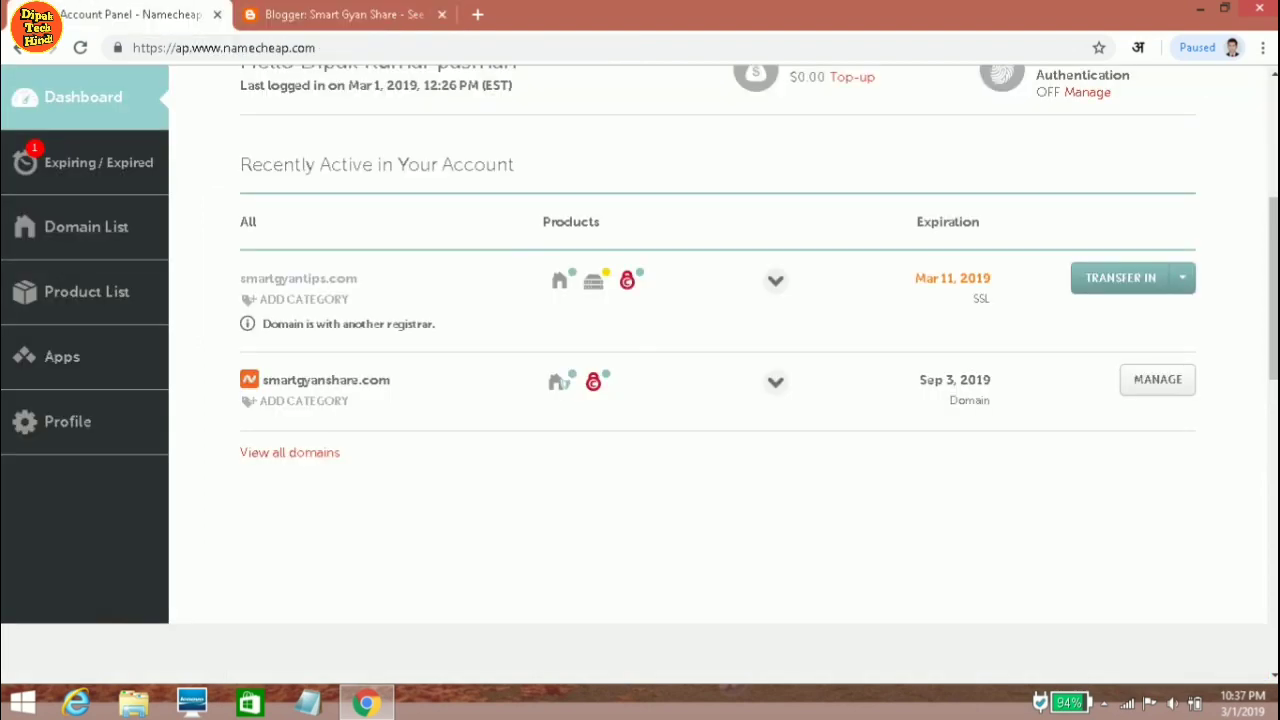
scroll(700, 400, up, 4)
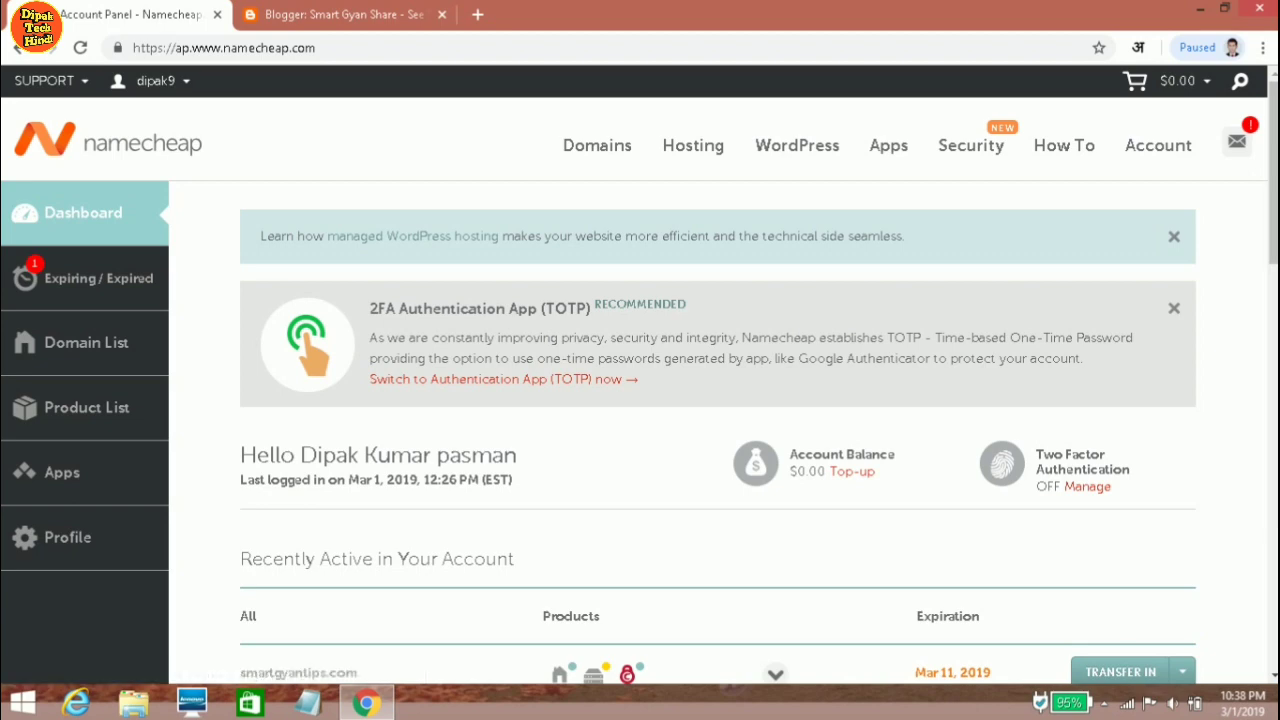
scroll(640, 380, down, 3)
scroll(640, 380, down, 1)
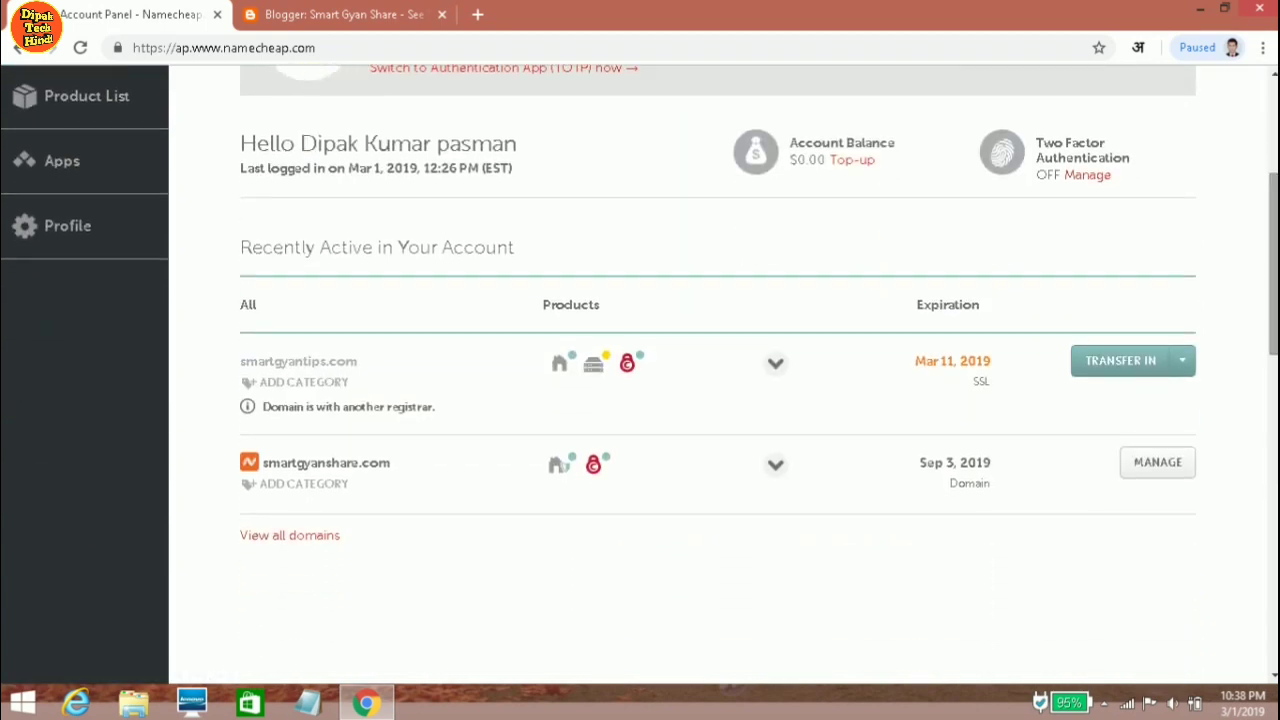
mouse_move(593, 362)
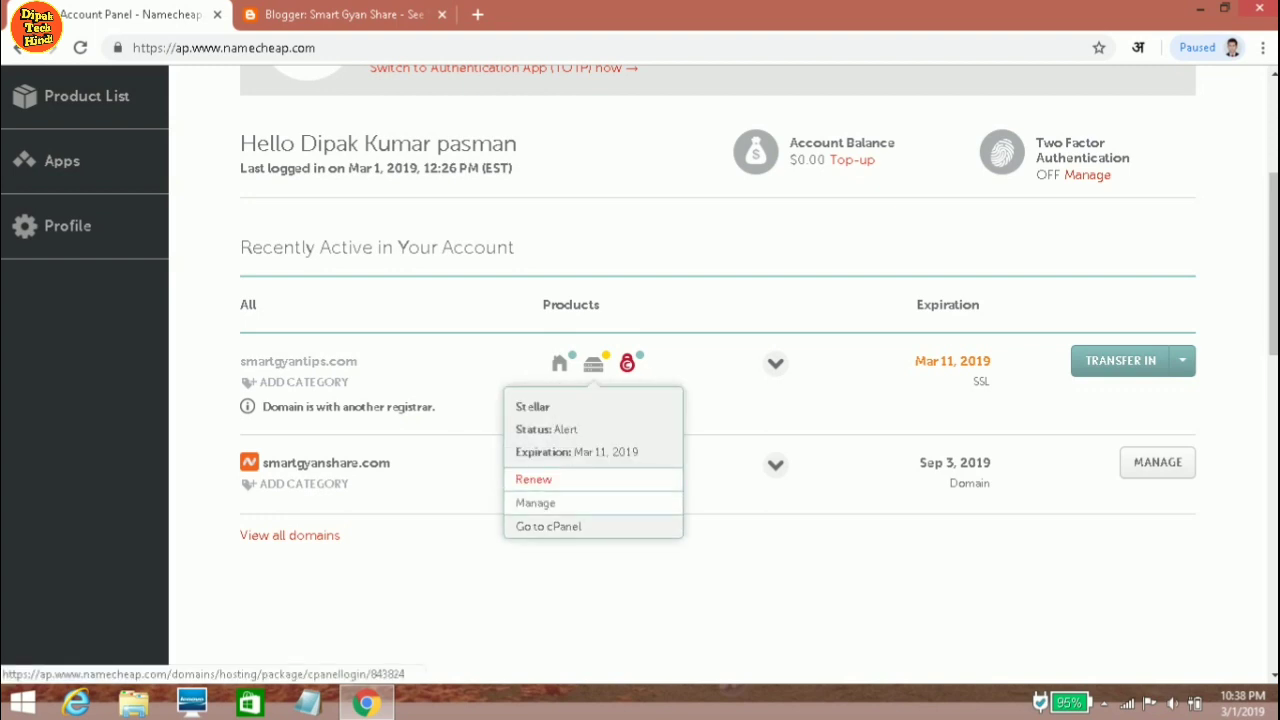
click(548, 526)
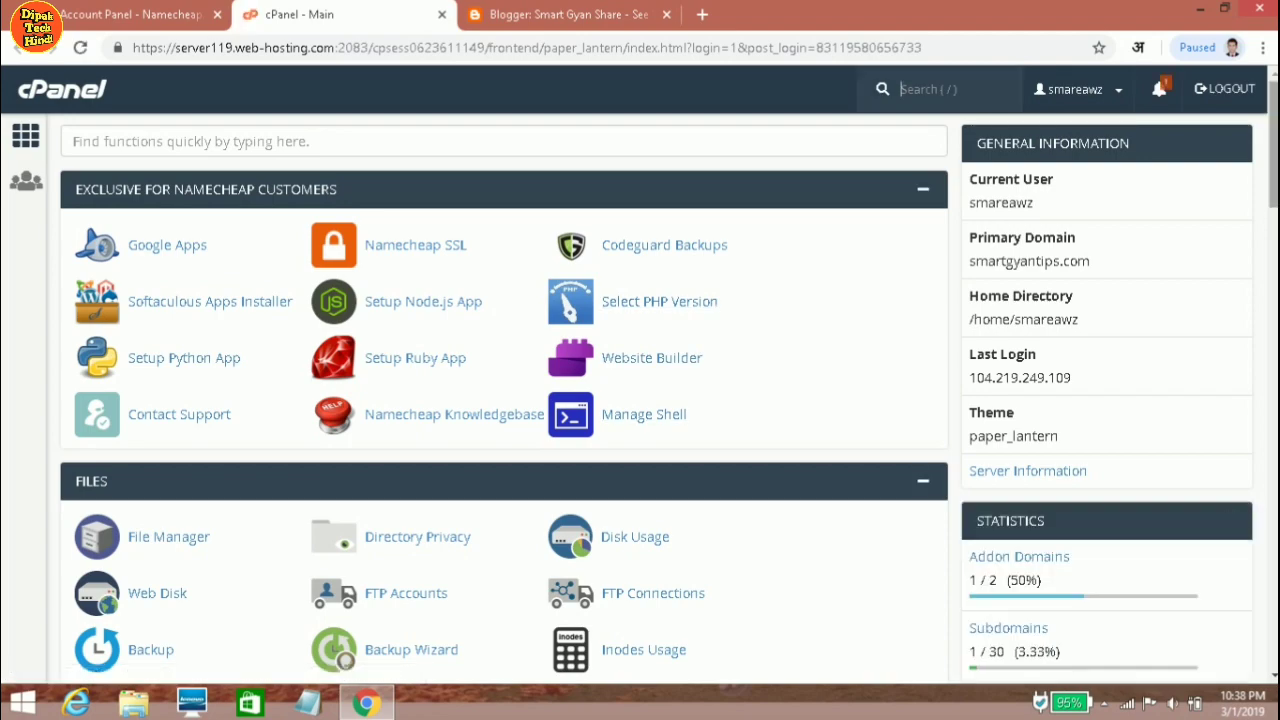
Open the WordPress script from cPanel's Softaculous Apps Installer section.
scroll(577, 197, down, 10)
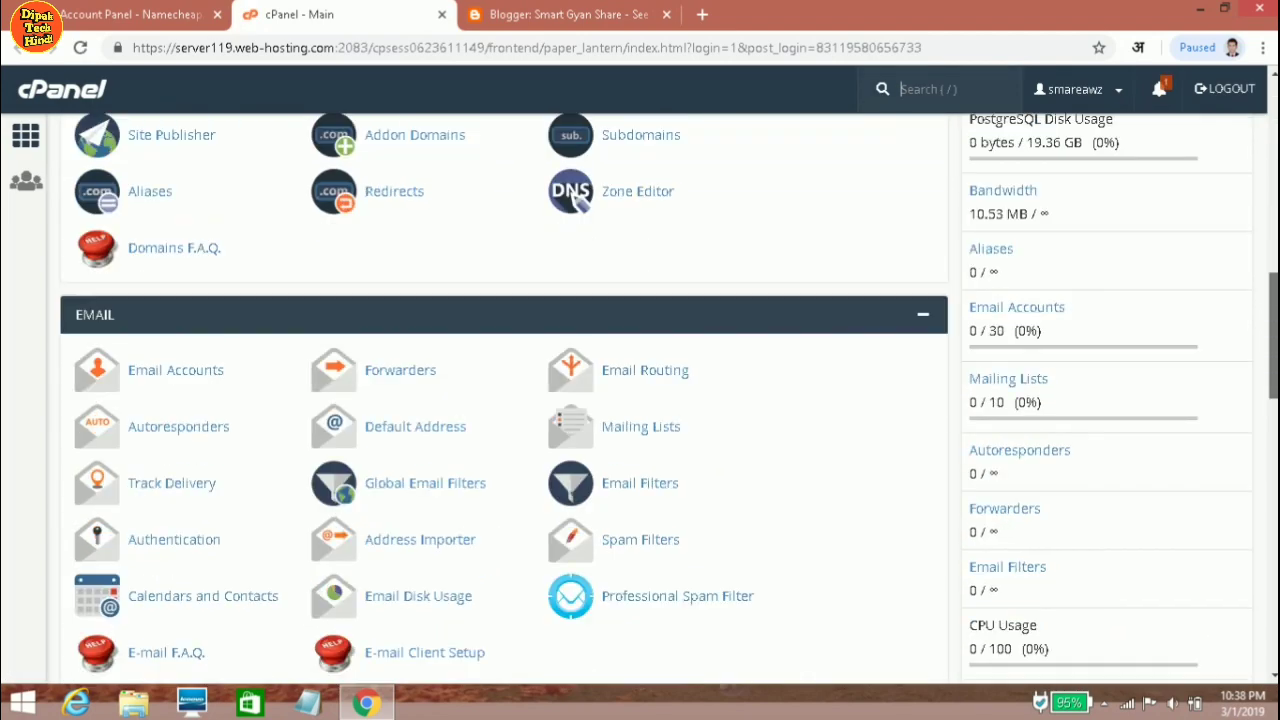
scroll(577, 197, down, 10)
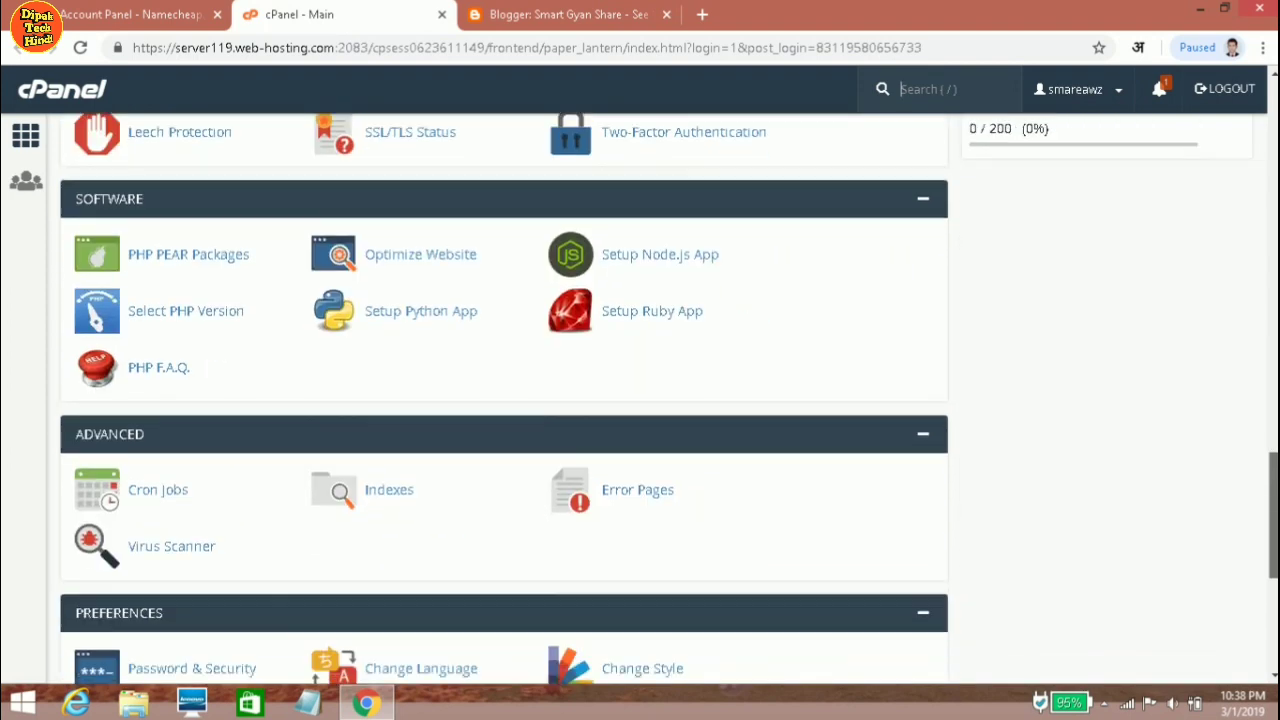
scroll(504, 400, down, 5)
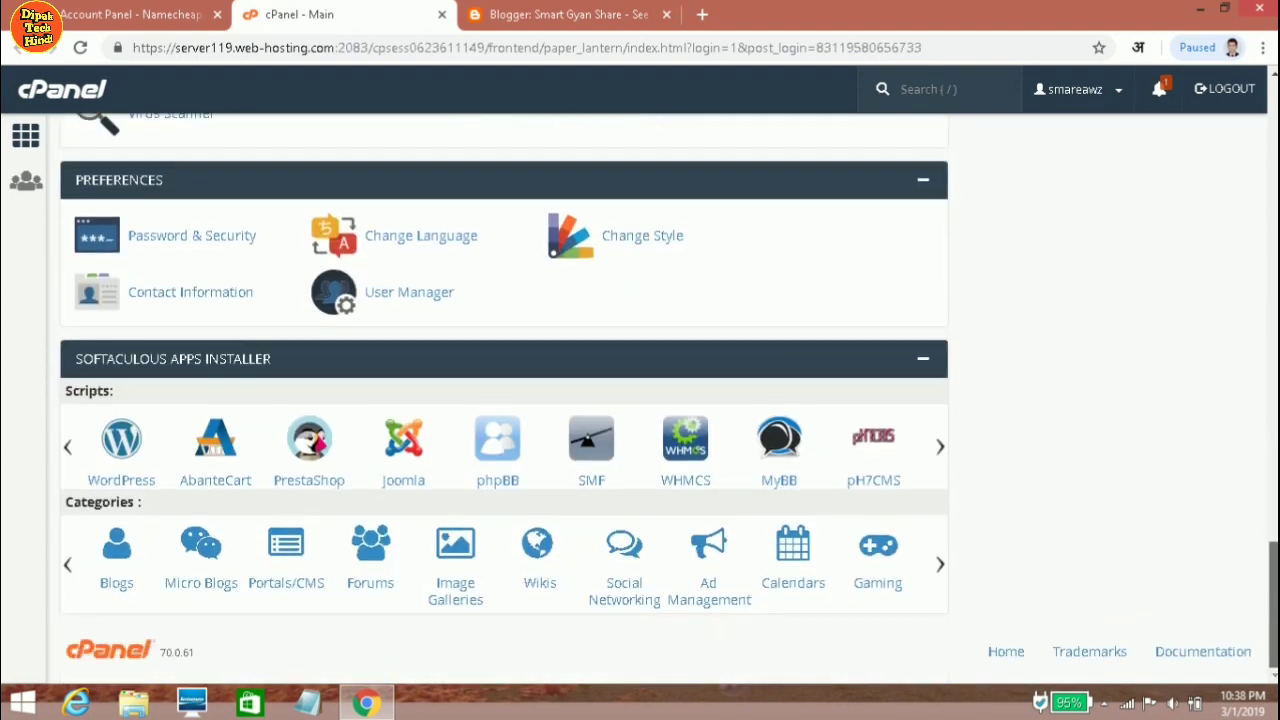
key(slash)
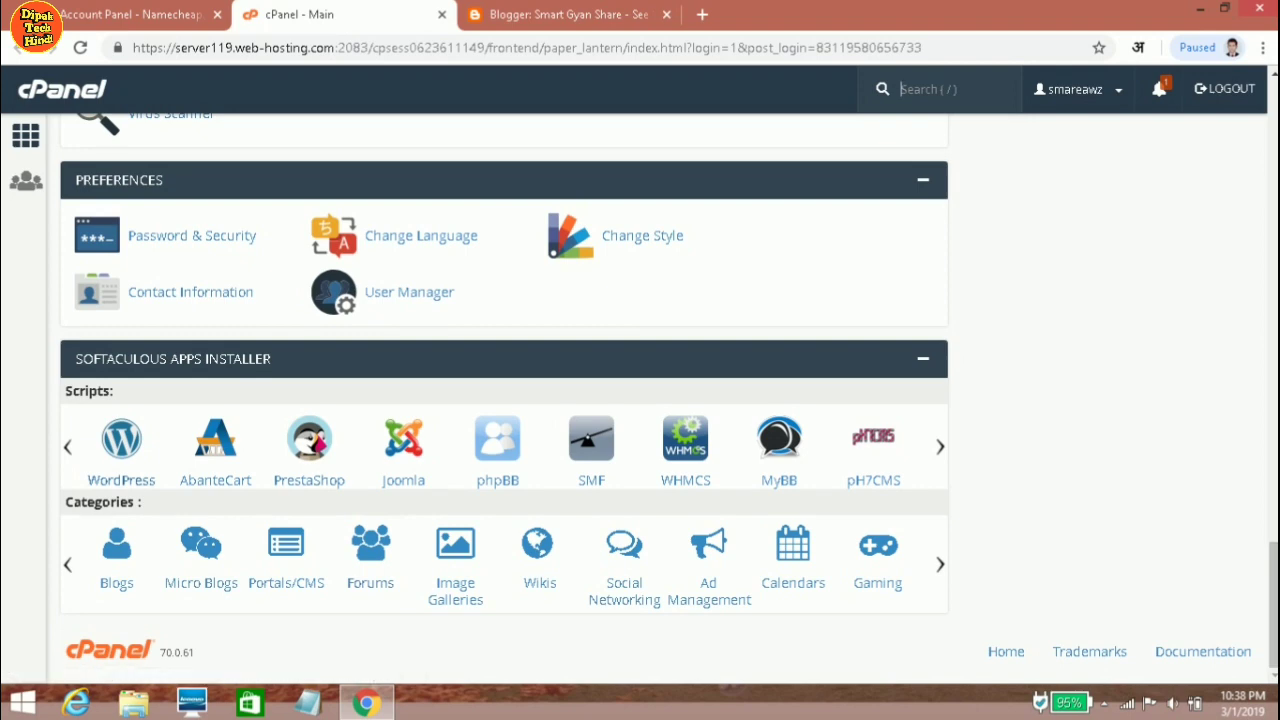
click(110, 480)
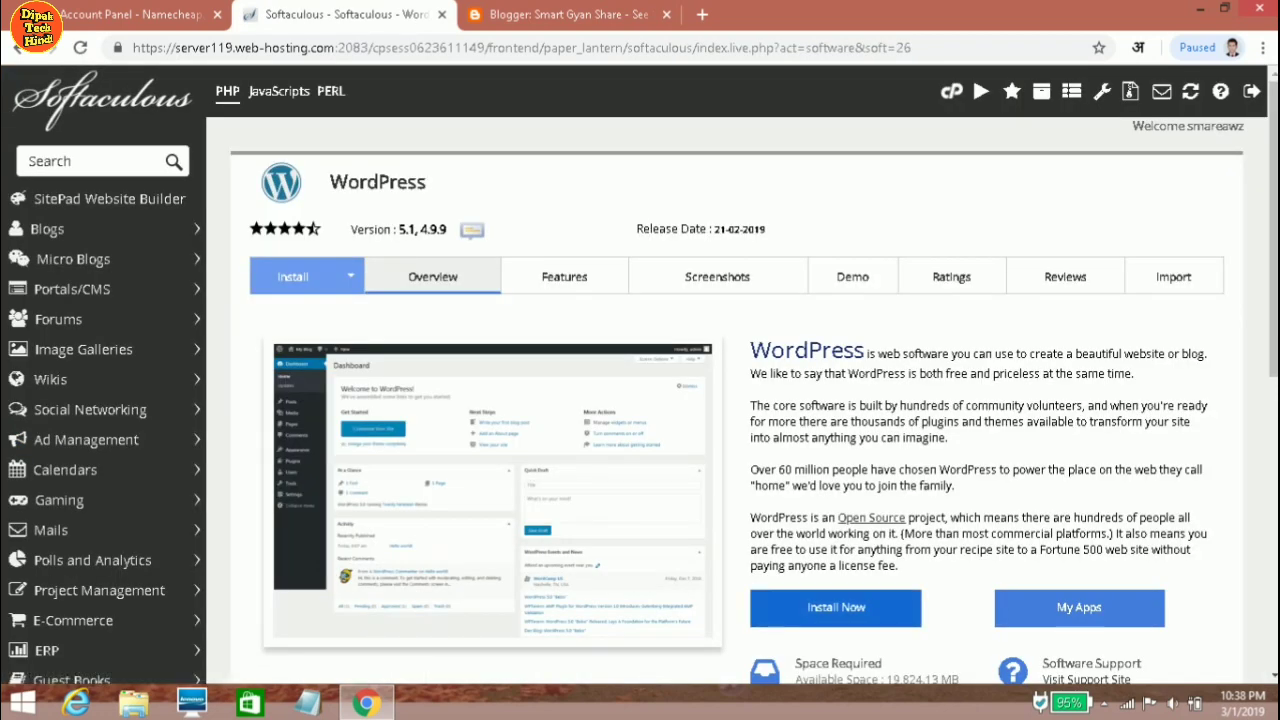
Open the WordPress Install form and keep the version at 5.1.
click(293, 276)
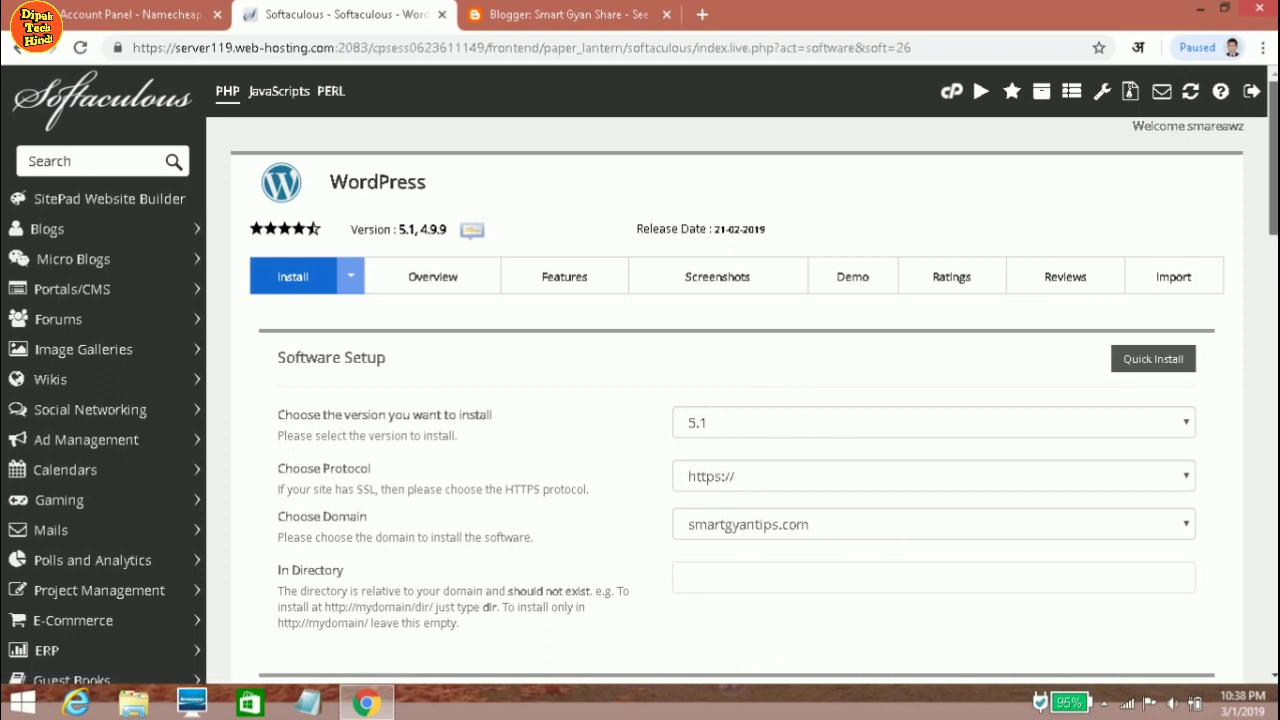
scroll(740, 400, down, 2)
scroll(740, 400, up, 1)
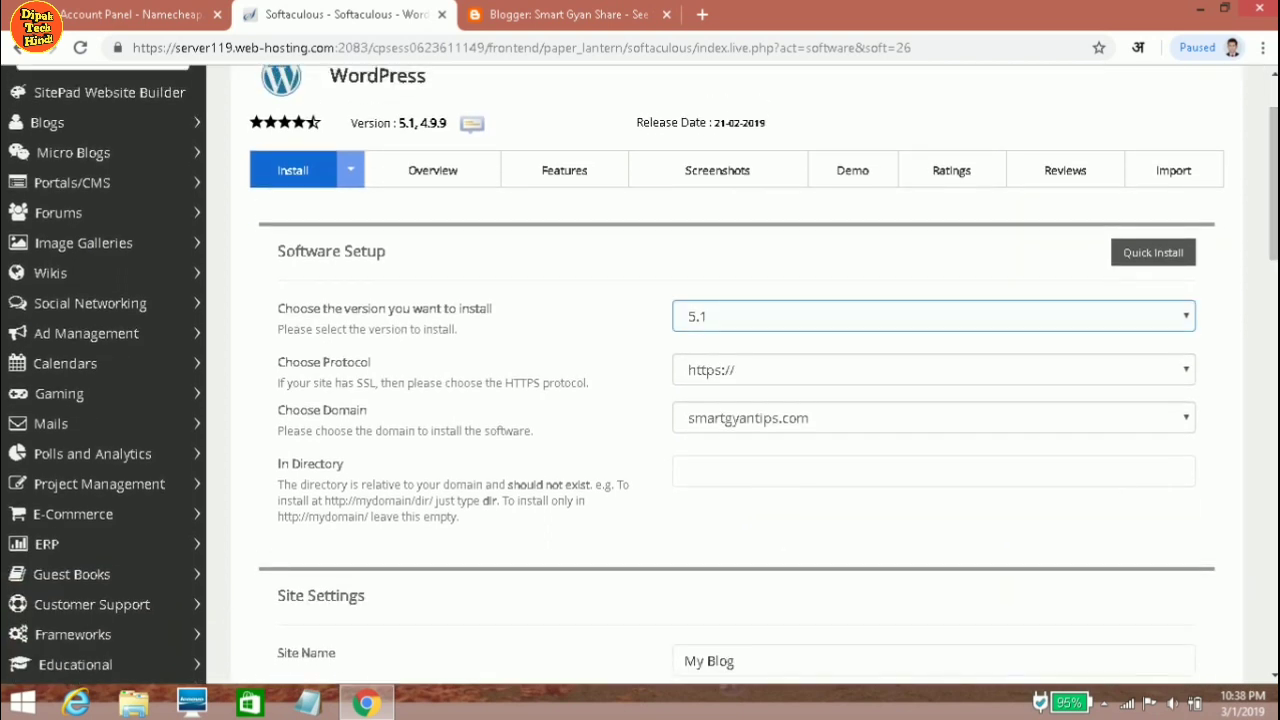
scroll(740, 400, down, 1)
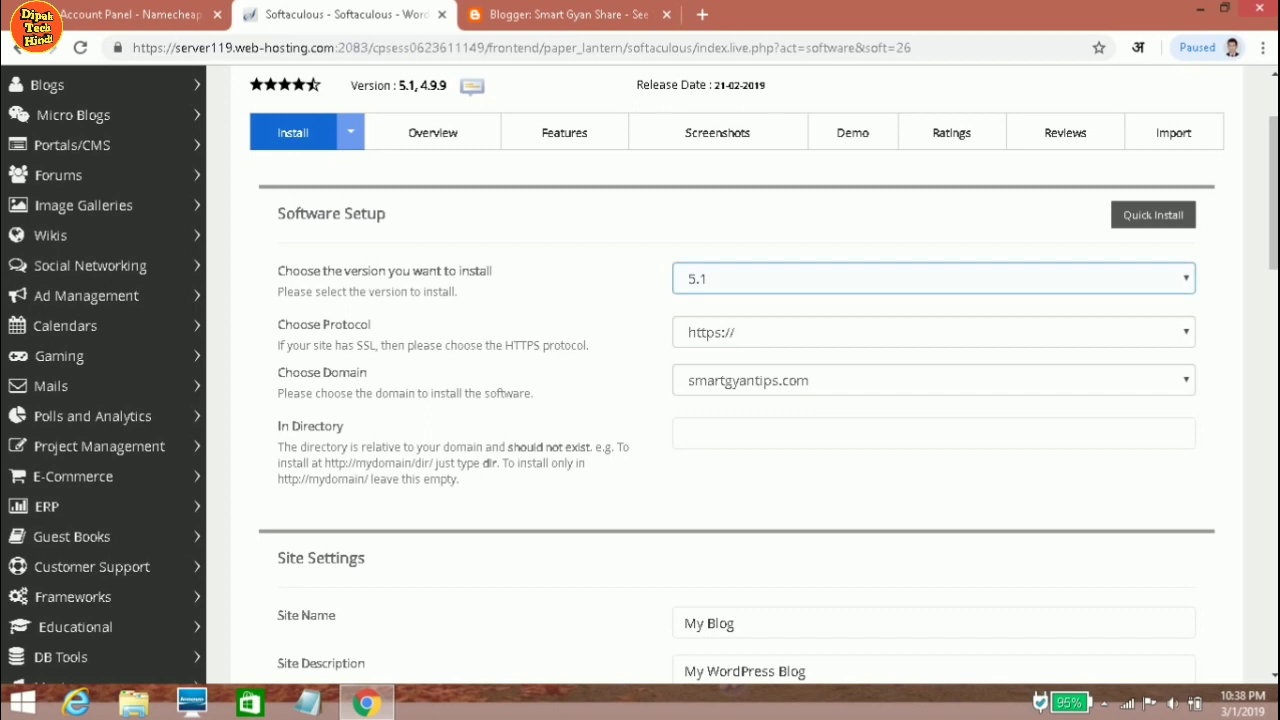
click(930, 278)
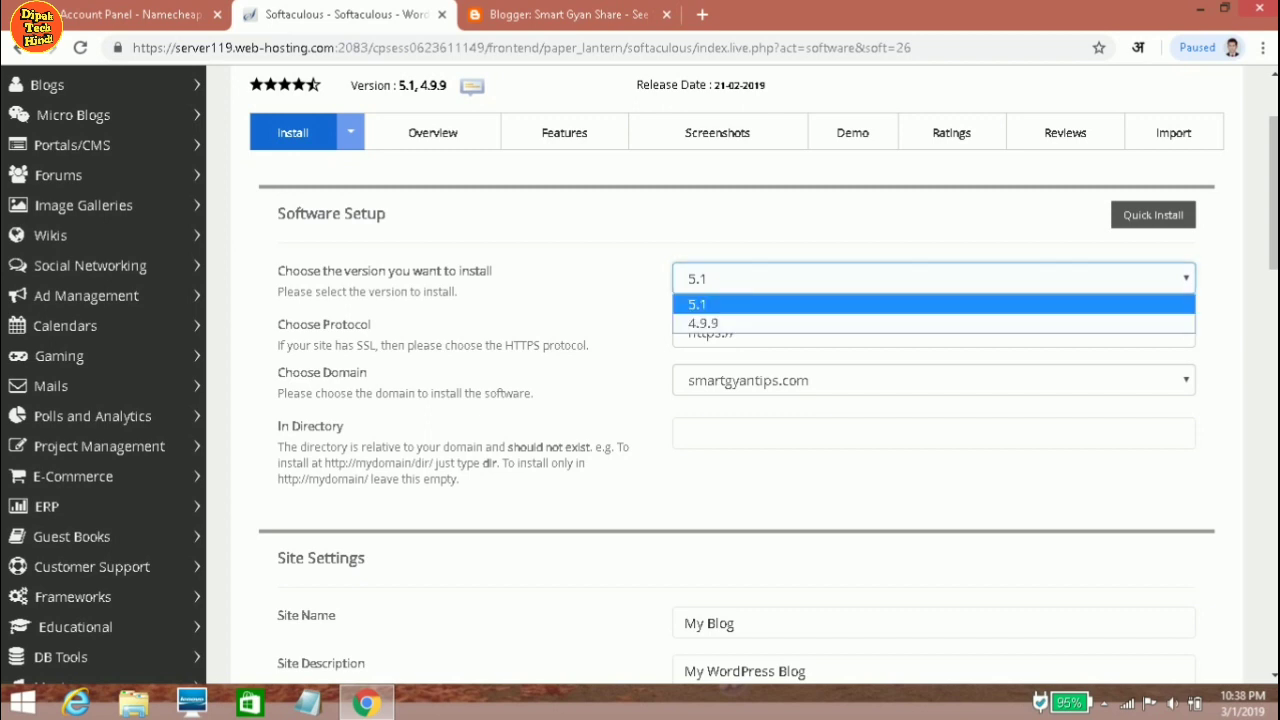
key(Return)
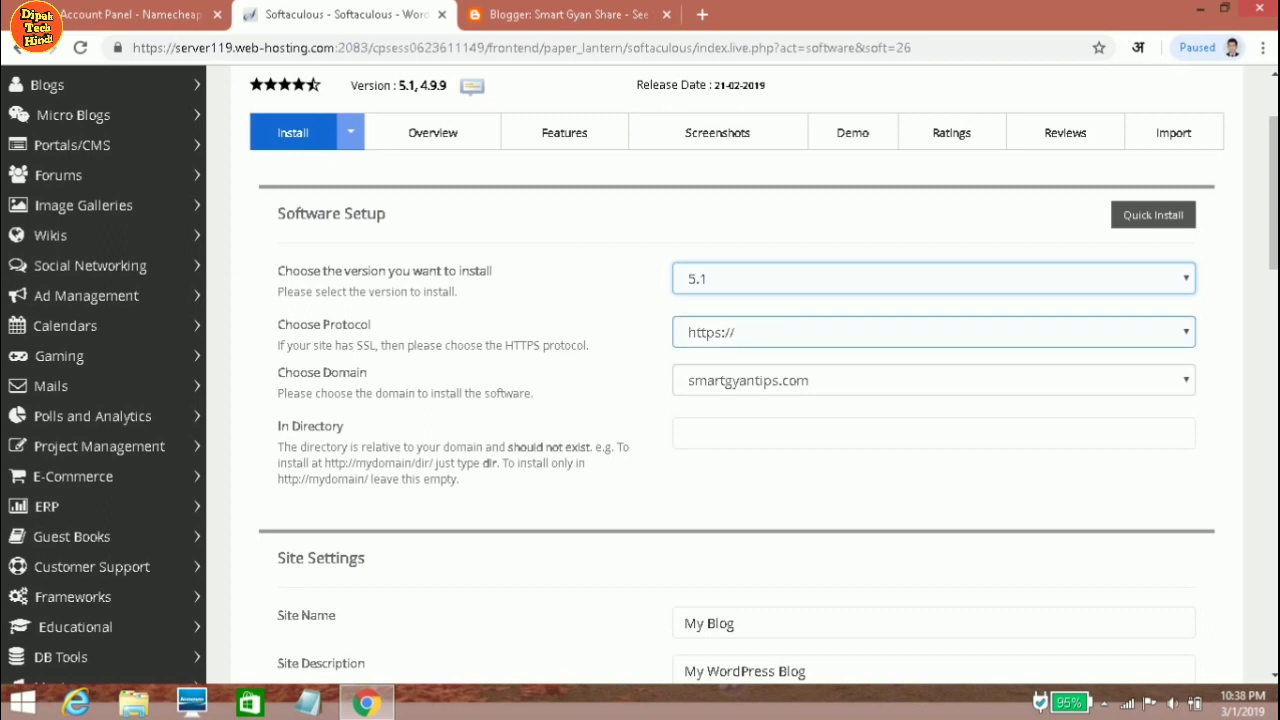
click(930, 332)
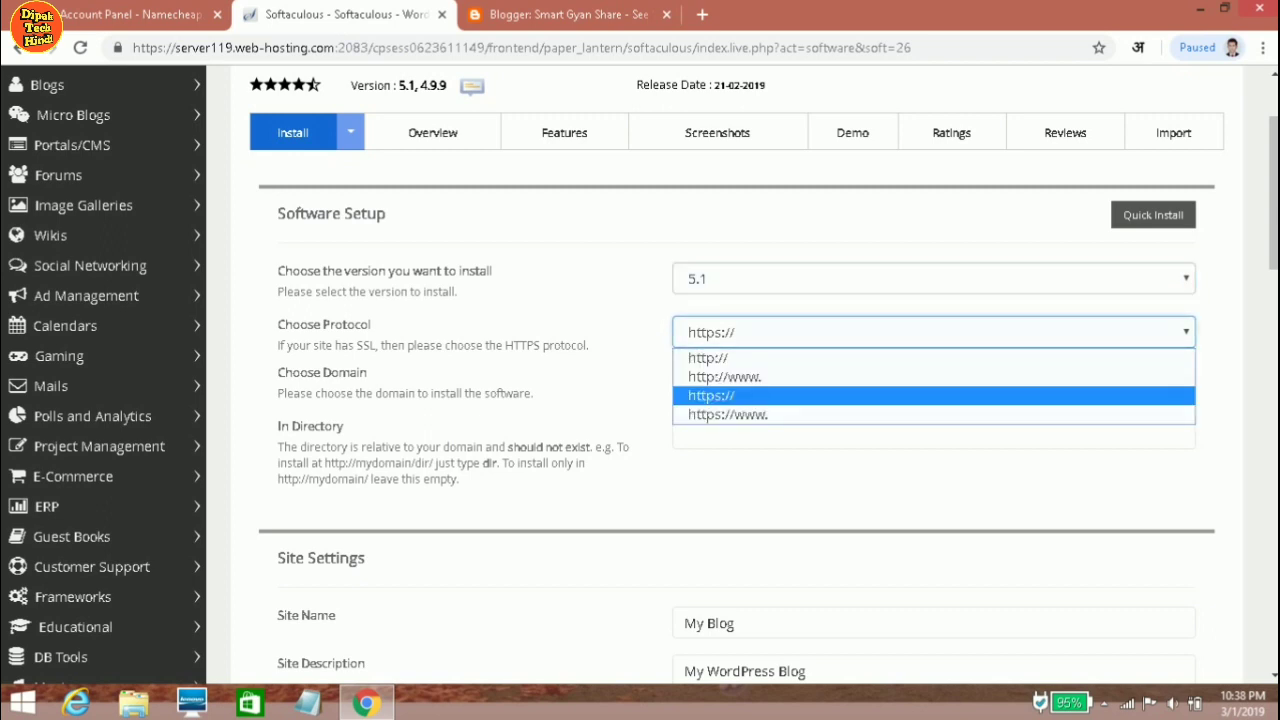
key(Up)
key(Down)
key(Down)
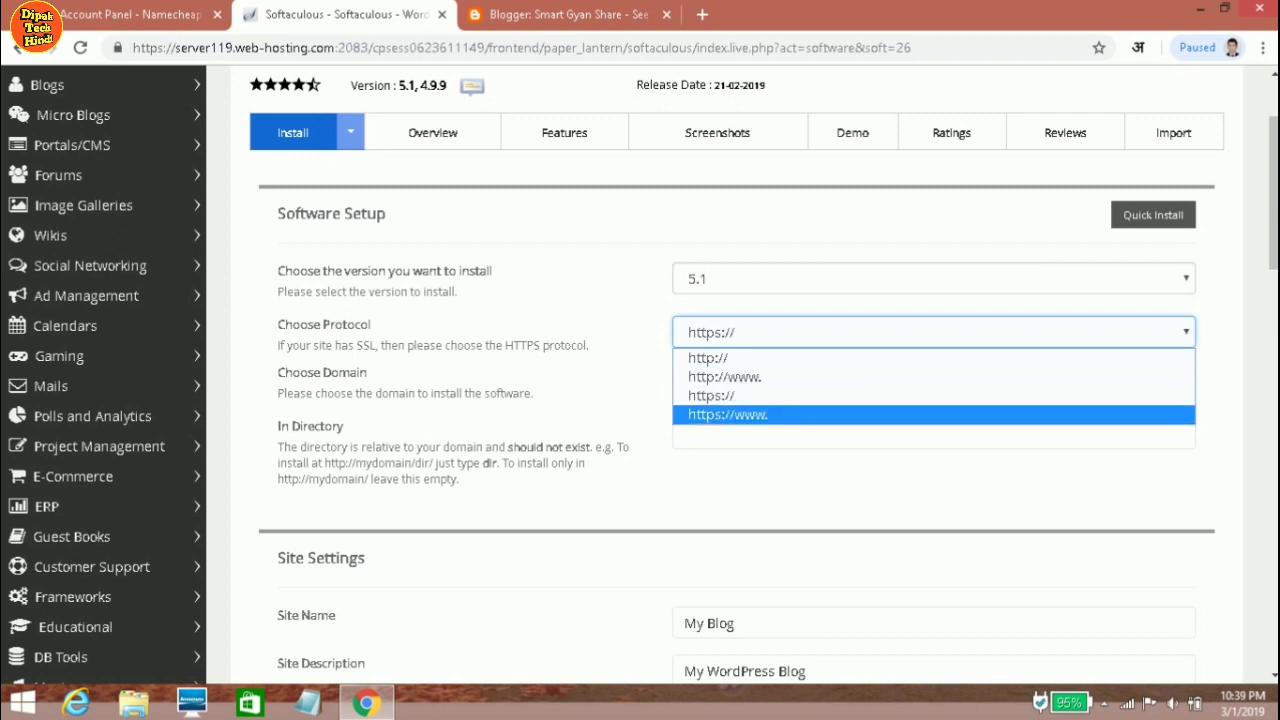
key(Return)
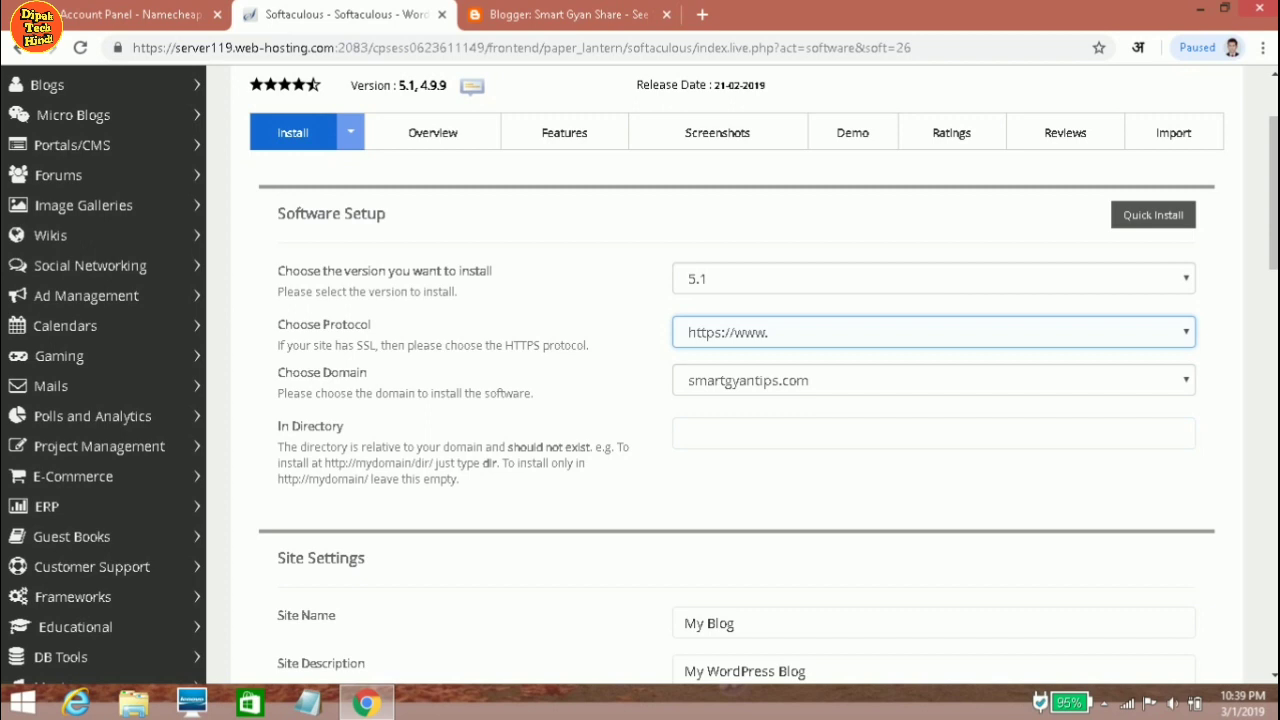
key(Tab)
key(alt+Down)
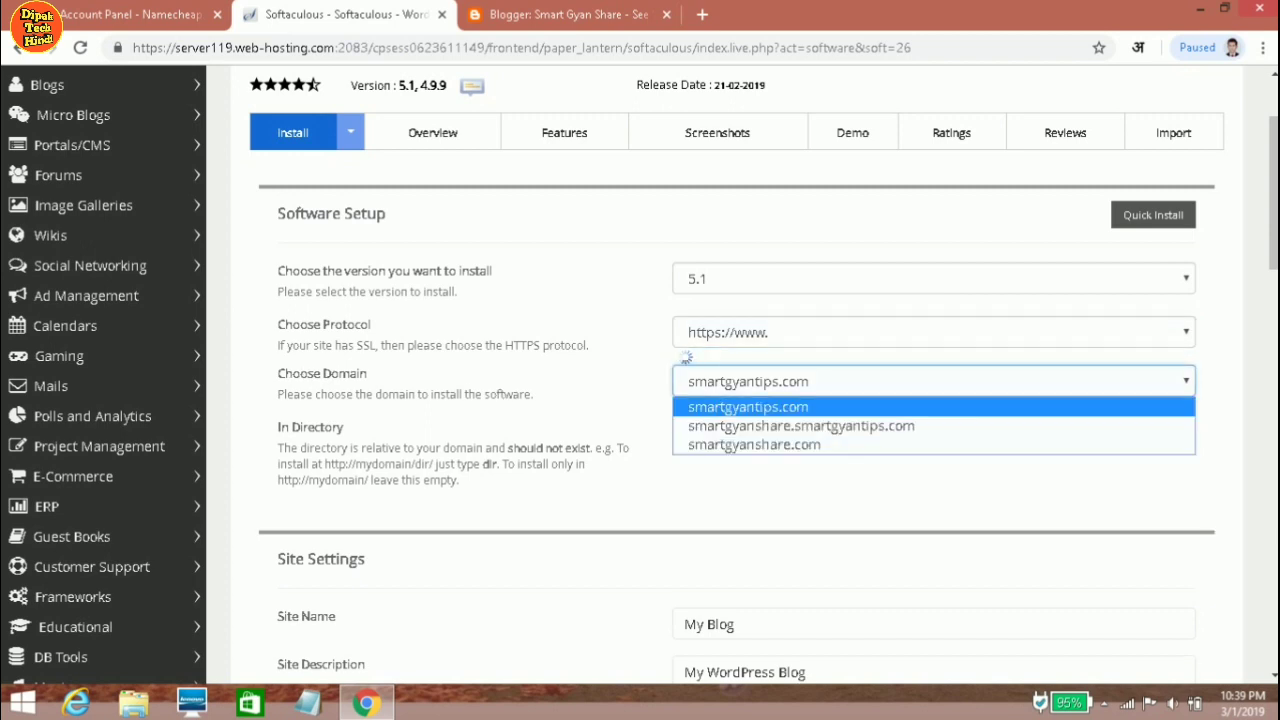
key(Down)
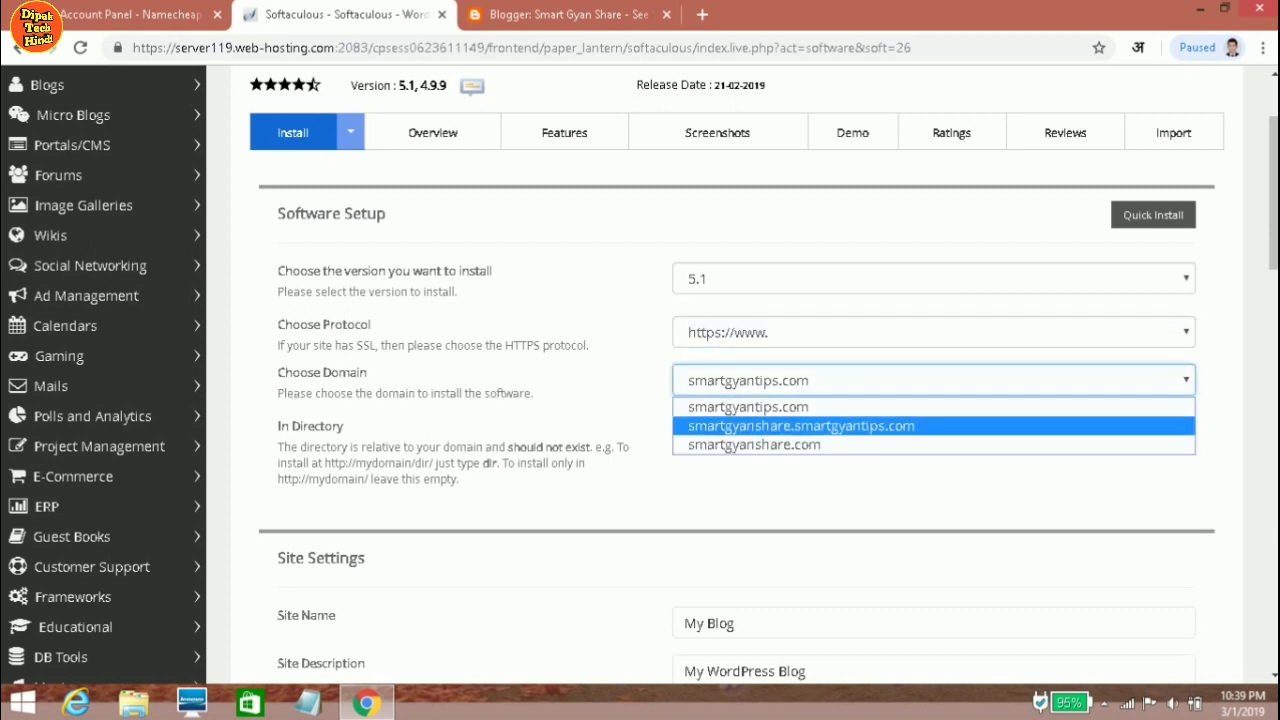
key(Down)
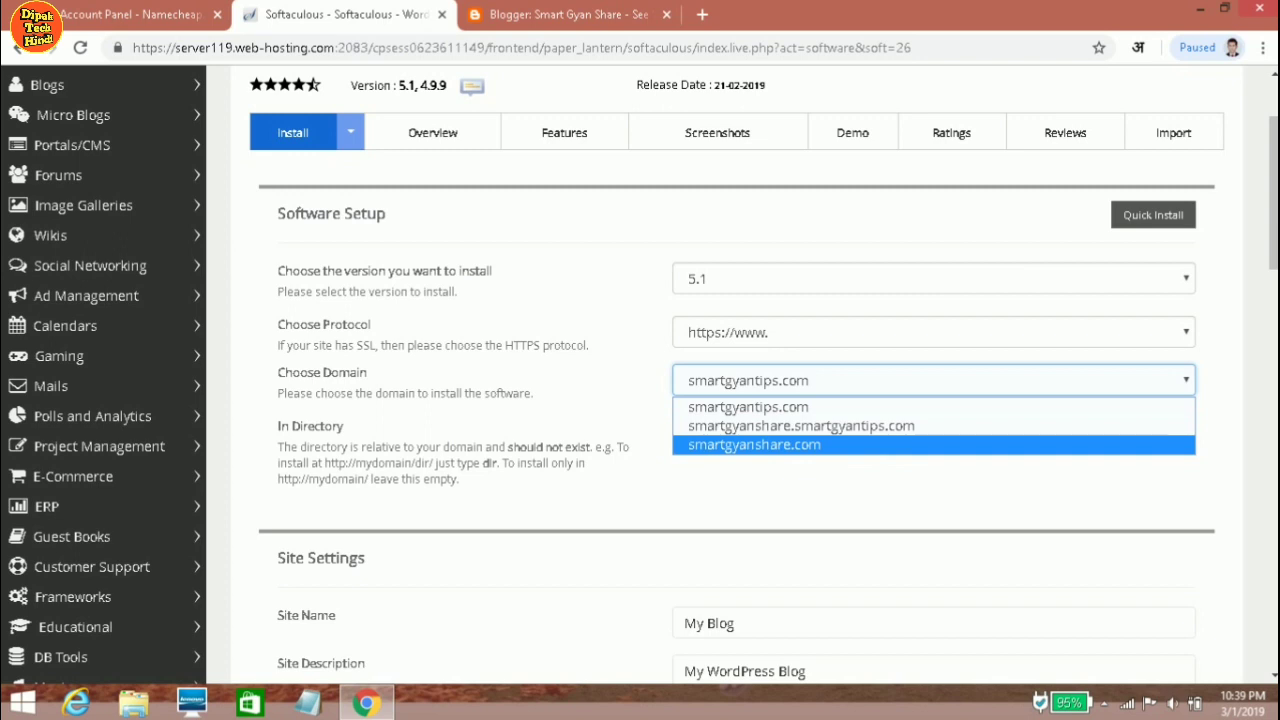
key(Return)
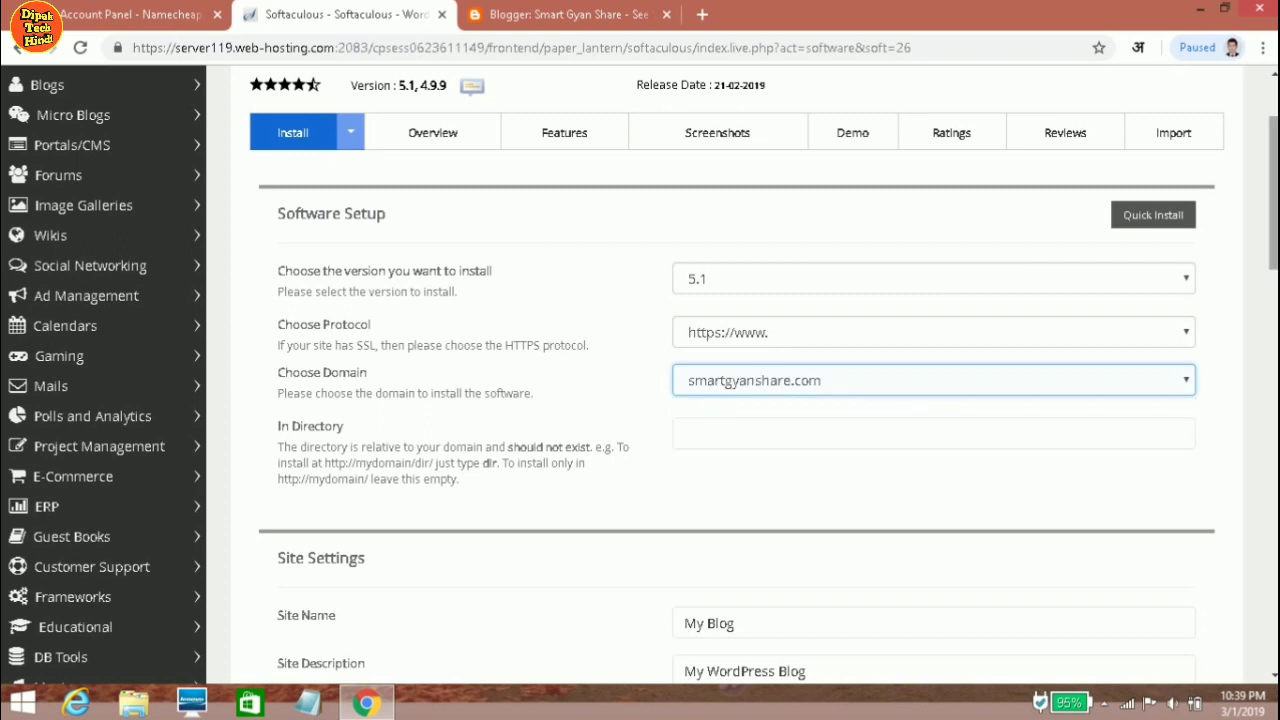
scroll(640, 375, down, 2)
Copy the Blogger blog title into Site Name as 'Smart Gyan Share - See Something New'.
scroll(640, 375, down, 2)
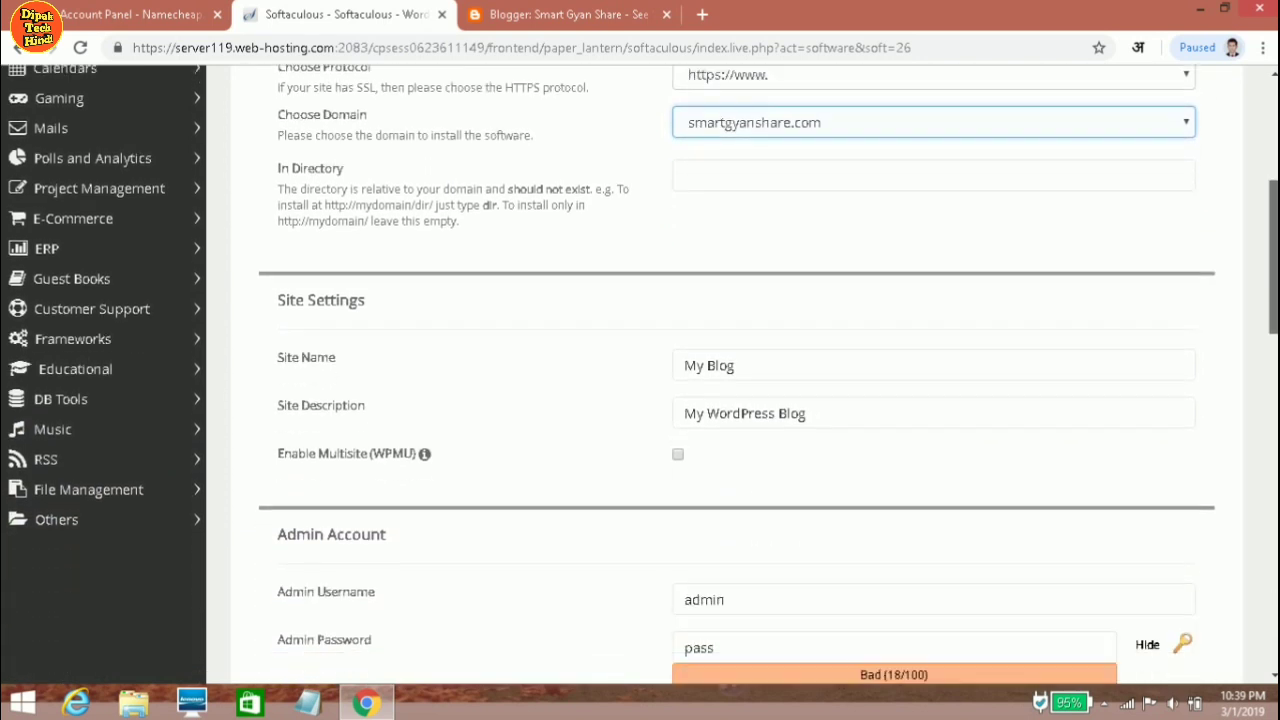
click(735, 331)
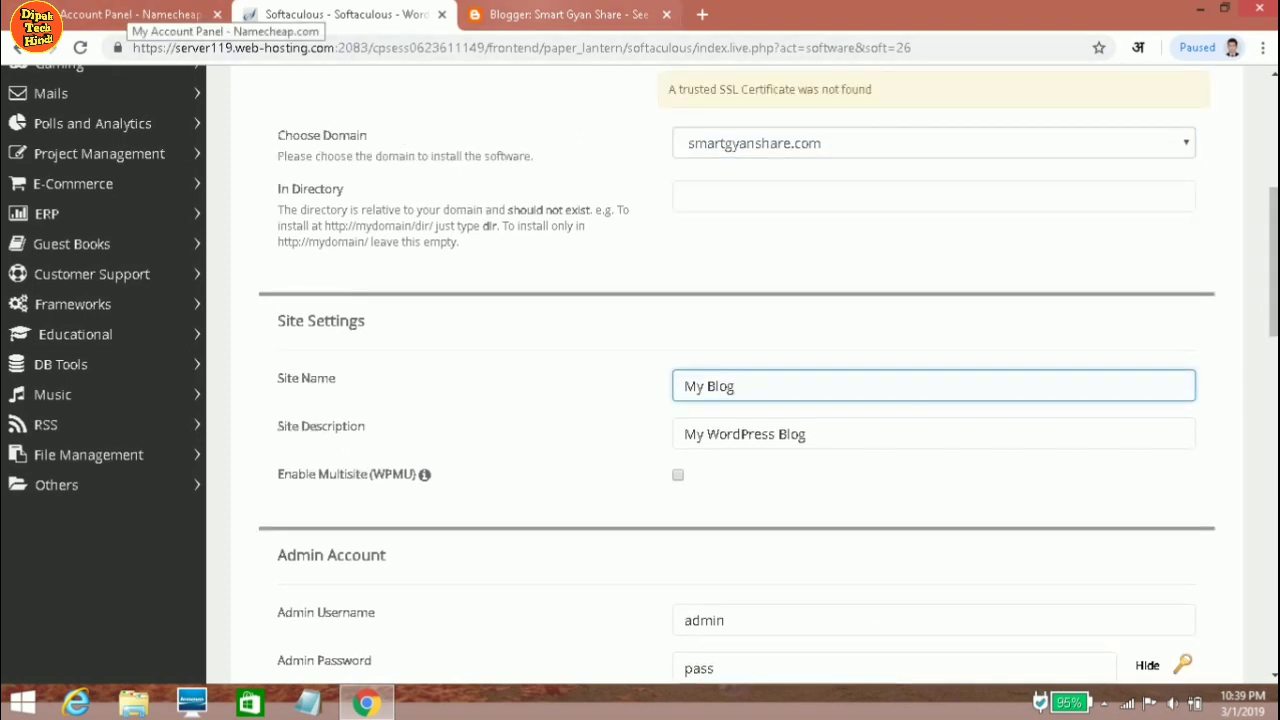
click(560, 14)
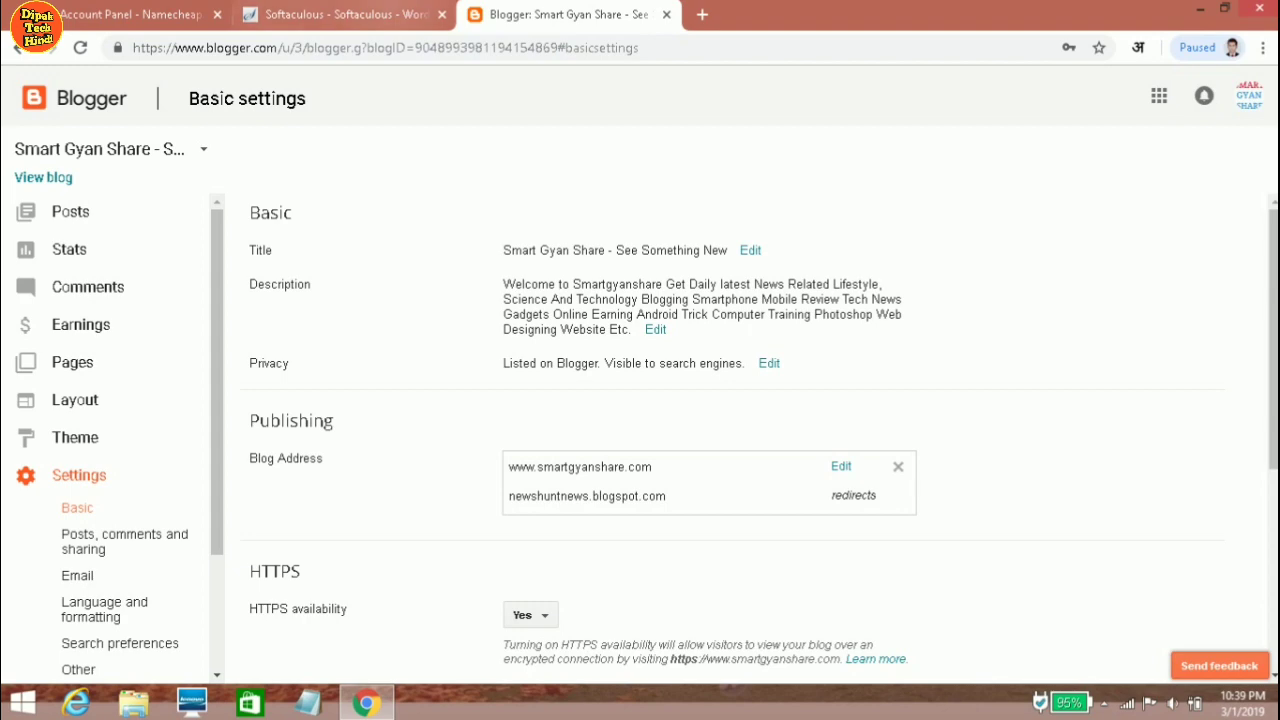
click(340, 14)
click(565, 14)
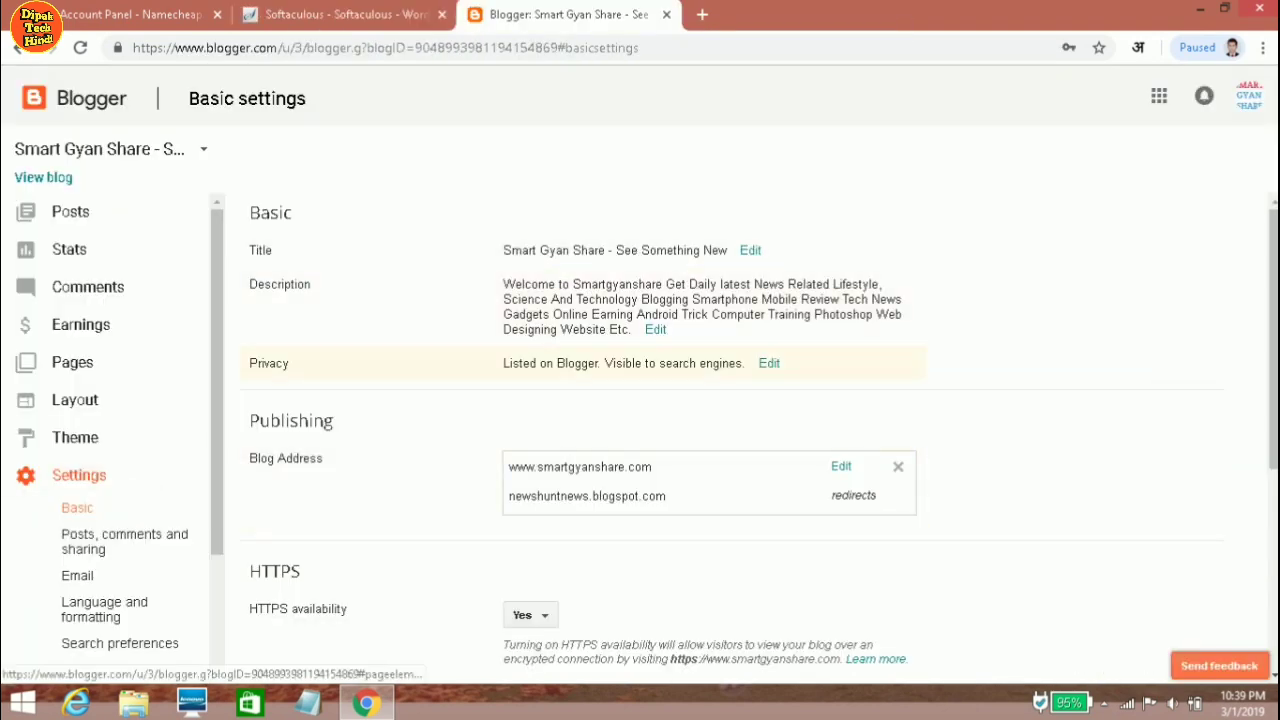
click(750, 250)
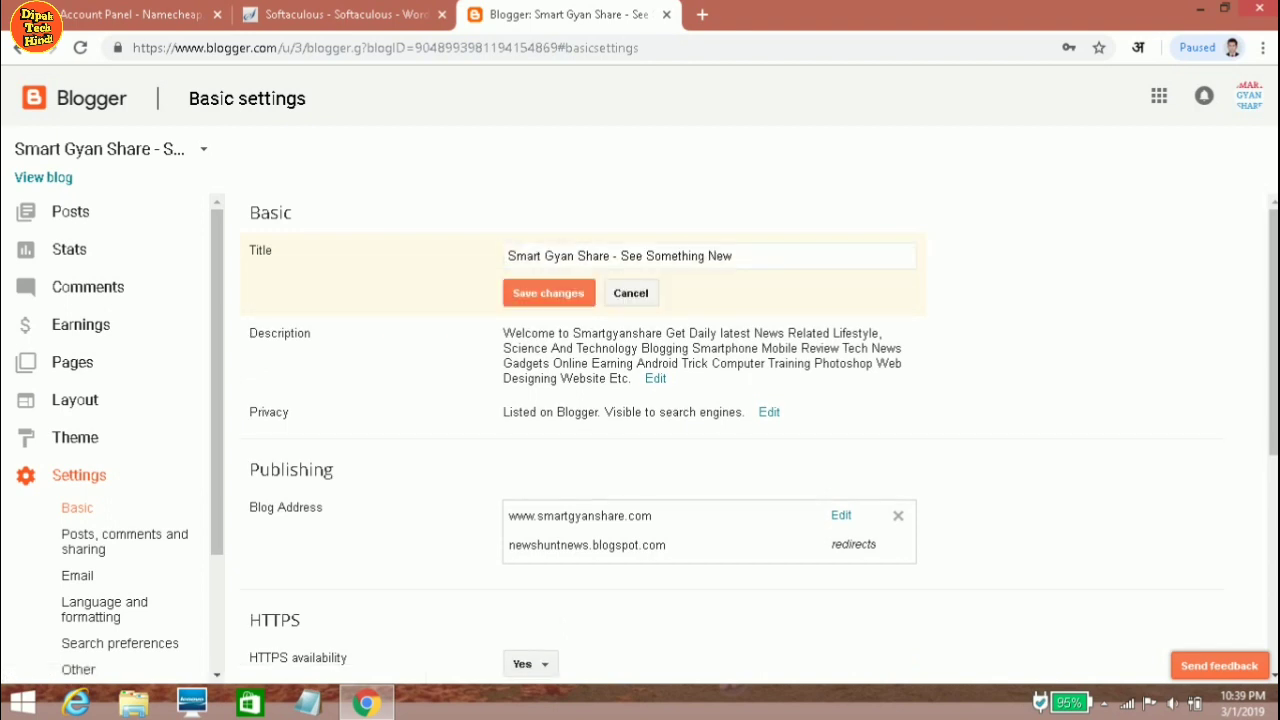
key(ctrl+a)
key(ctrl+c)
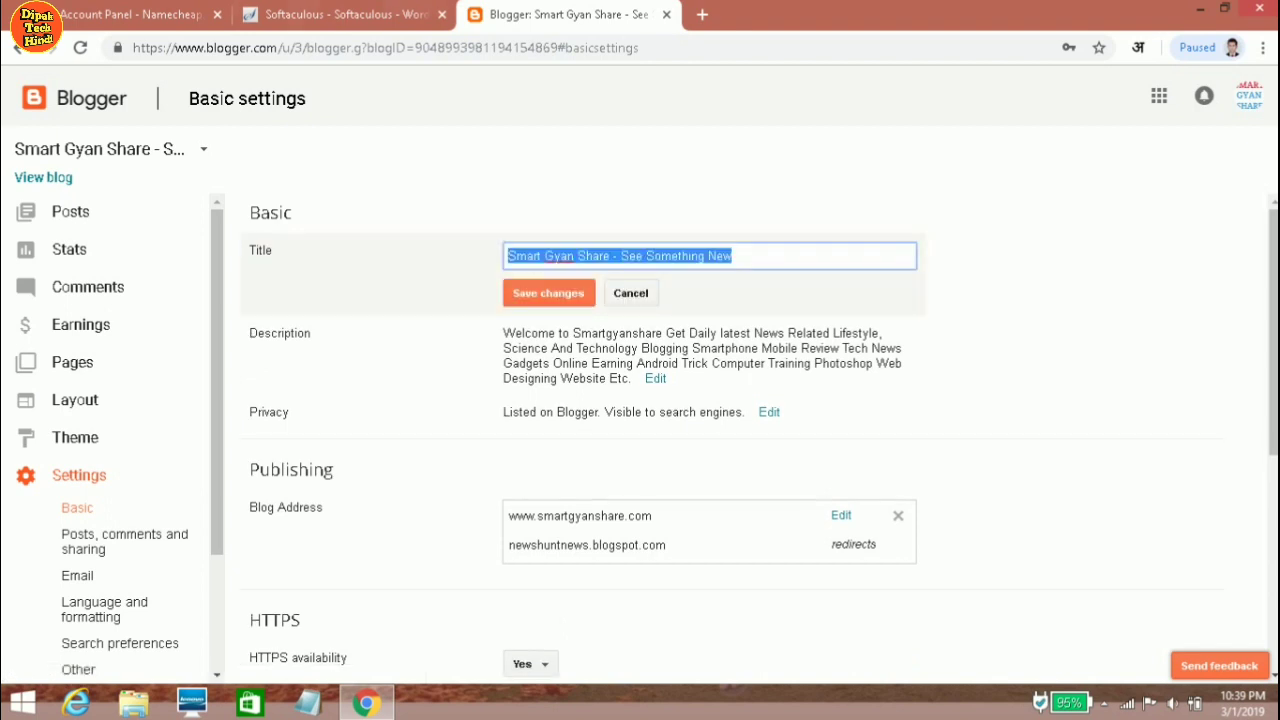
click(390, 16)
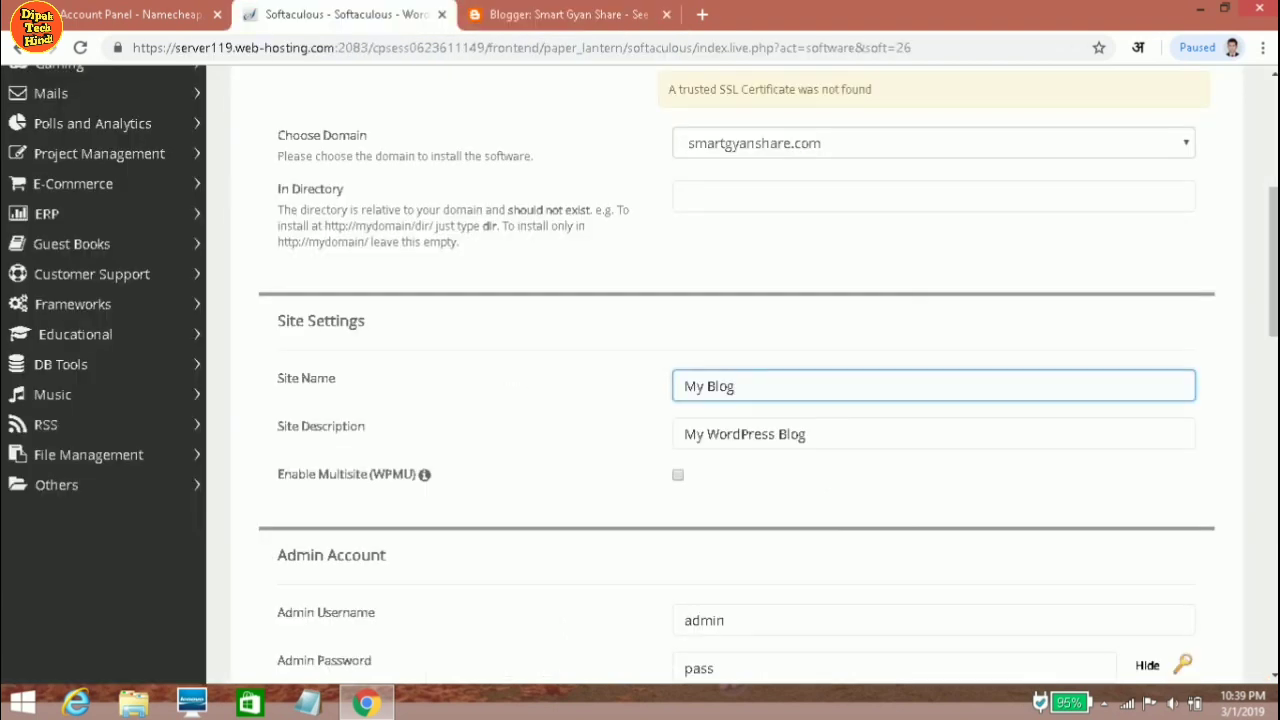
key(ctrl+a)
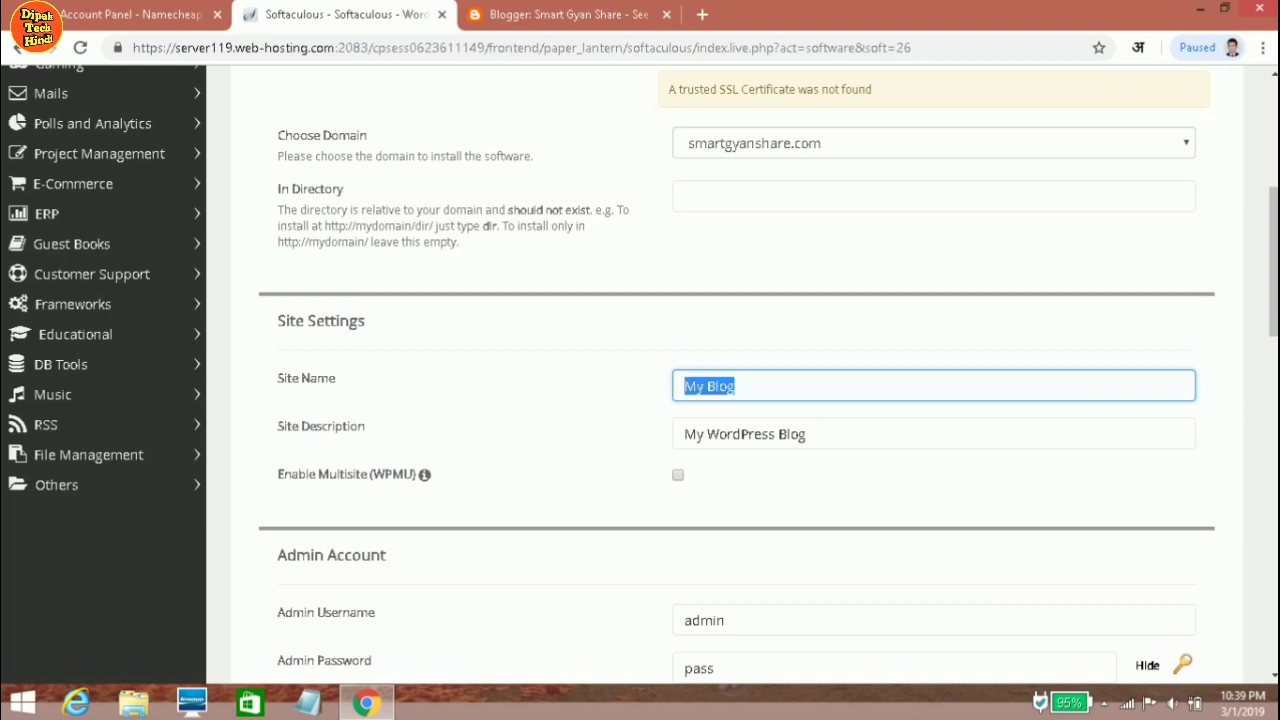
key(ctrl+v)
Replace the default 'My WordPress Blog' Site Description with the Blogger blog's description.
click(800, 434)
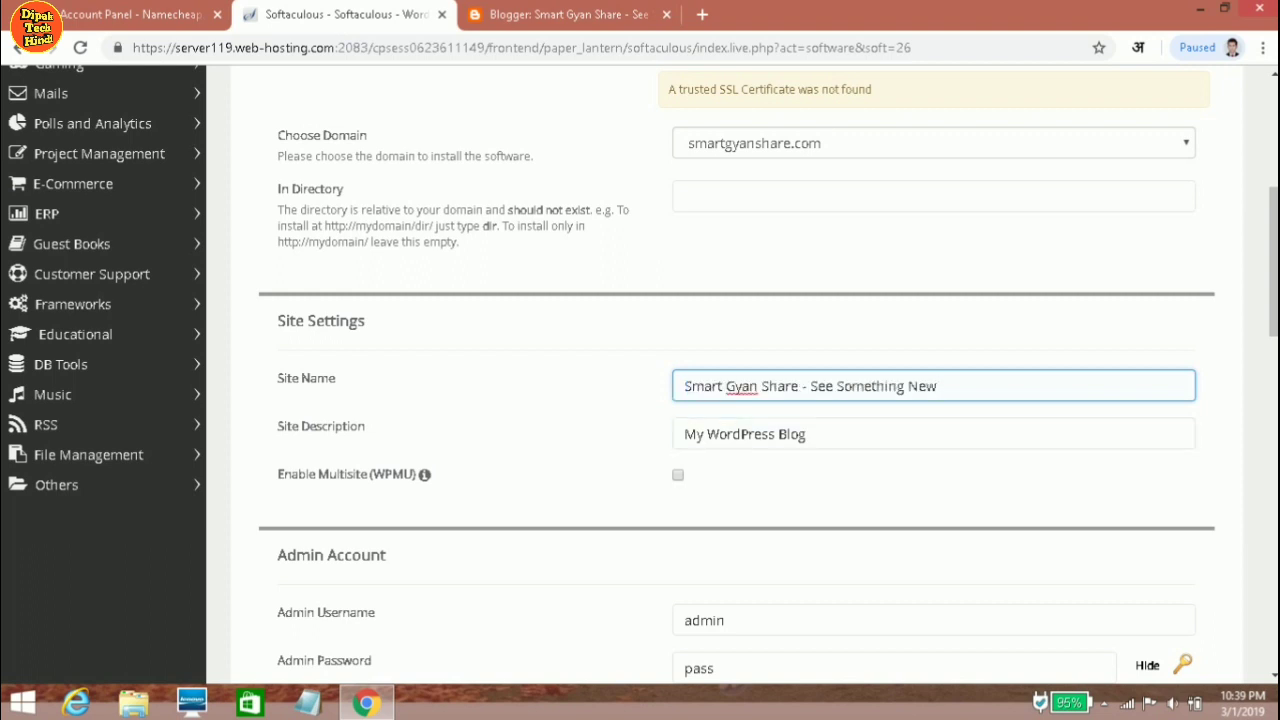
click(560, 14)
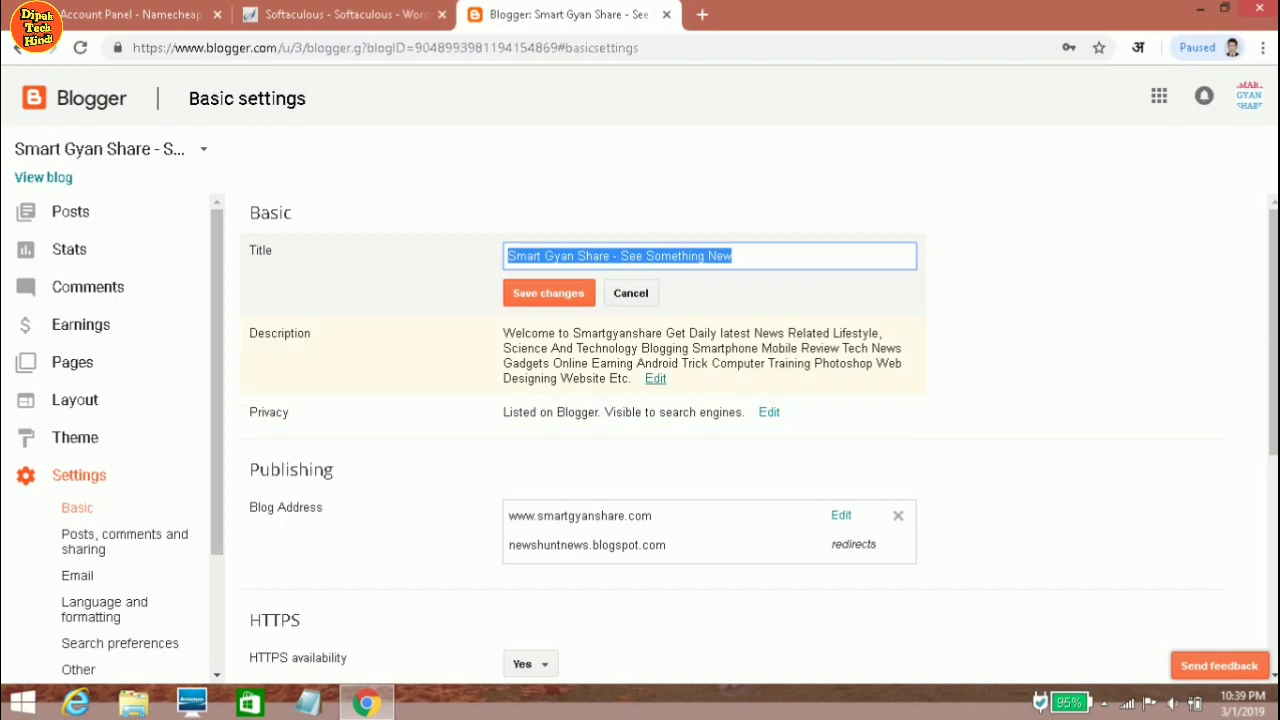
click(655, 378)
key(ctrl+a)
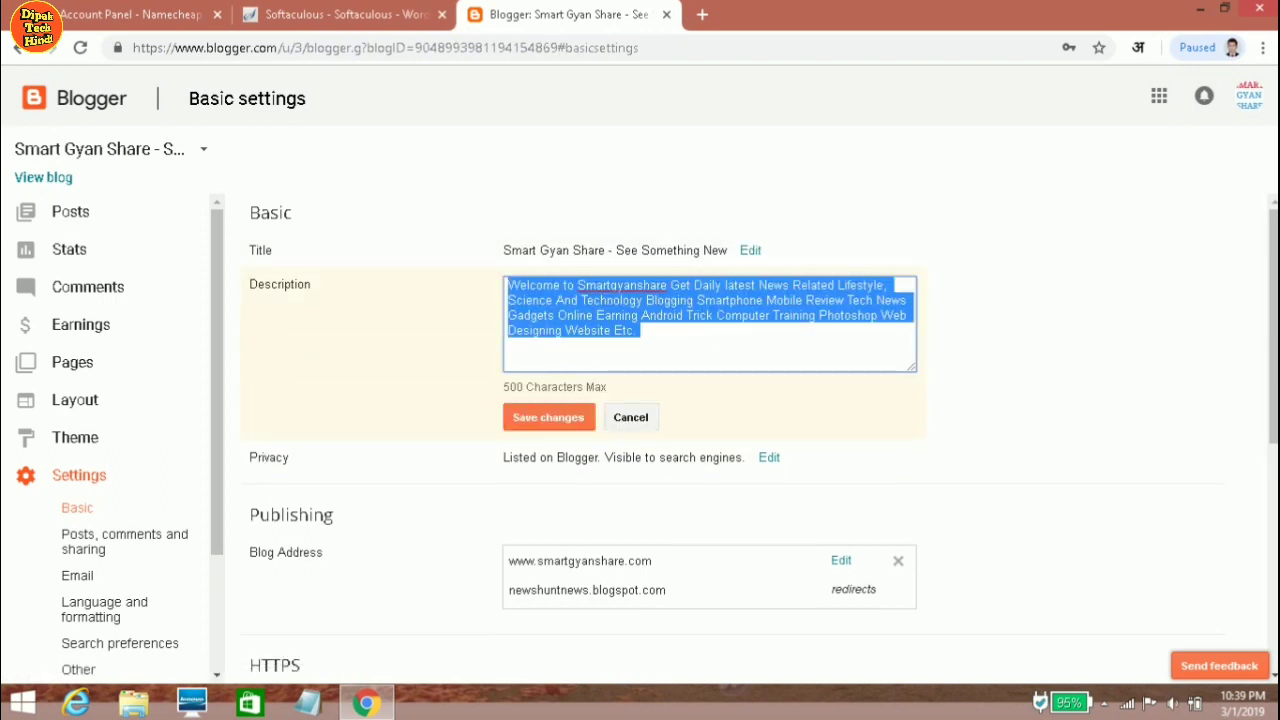
click(340, 14)
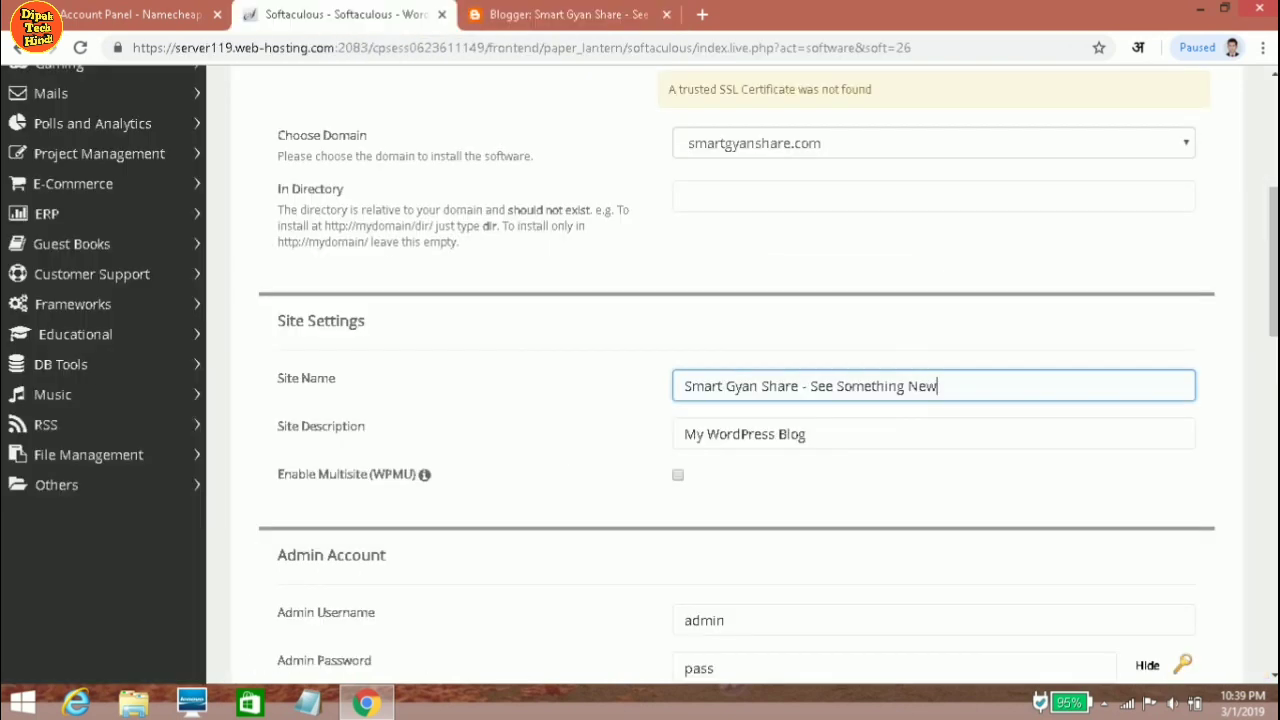
click(810, 434)
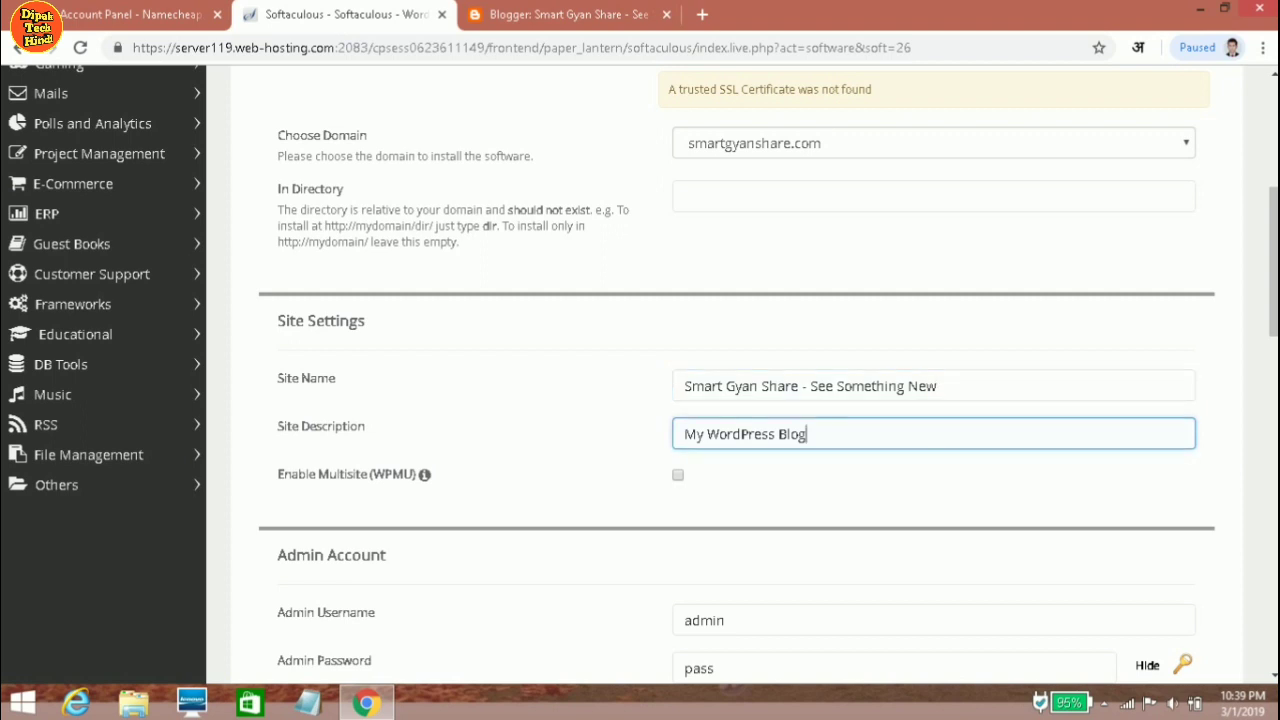
key(ctrl+a)
key(ctrl+v)
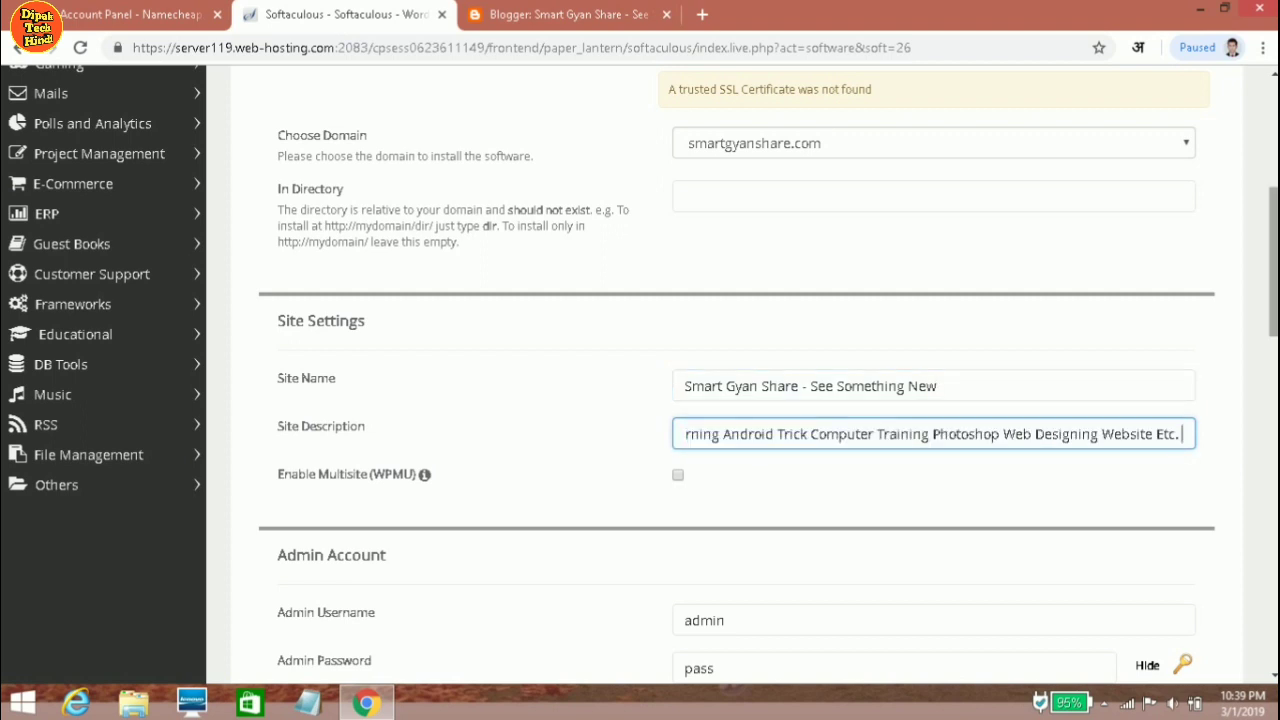
scroll(740, 400, down, 2)
scroll(740, 400, down, 2)
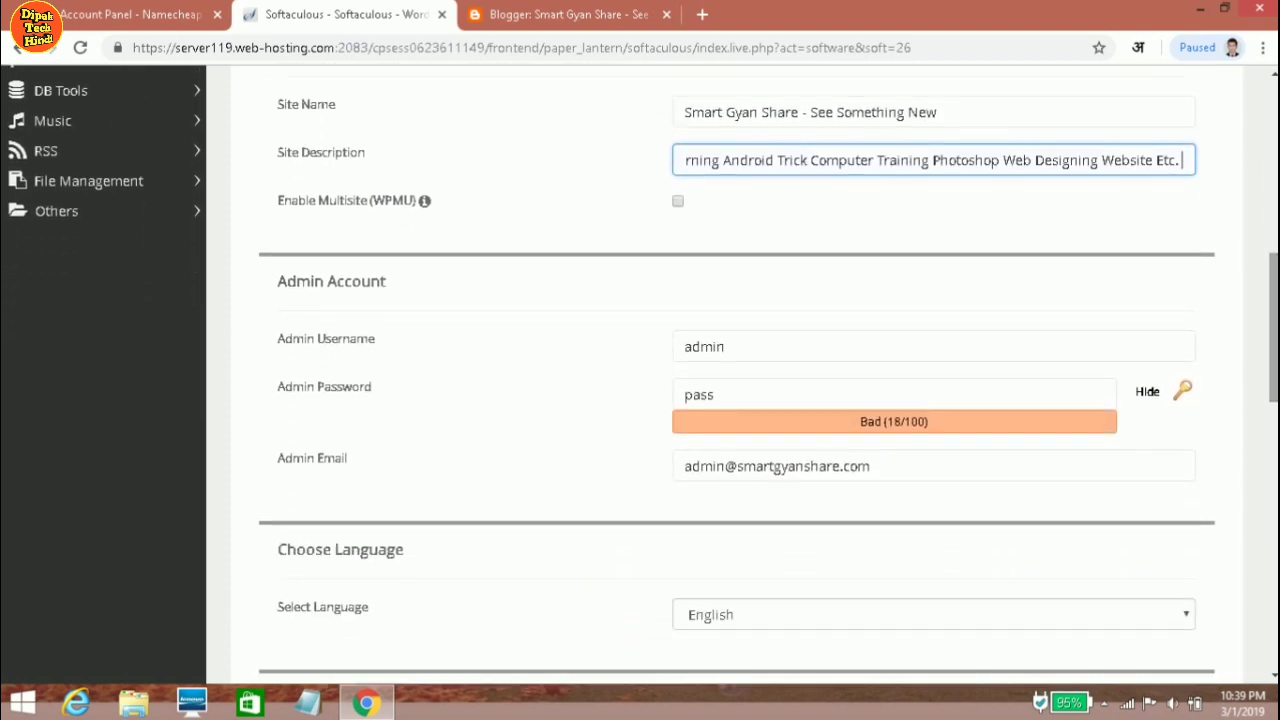
click(726, 346)
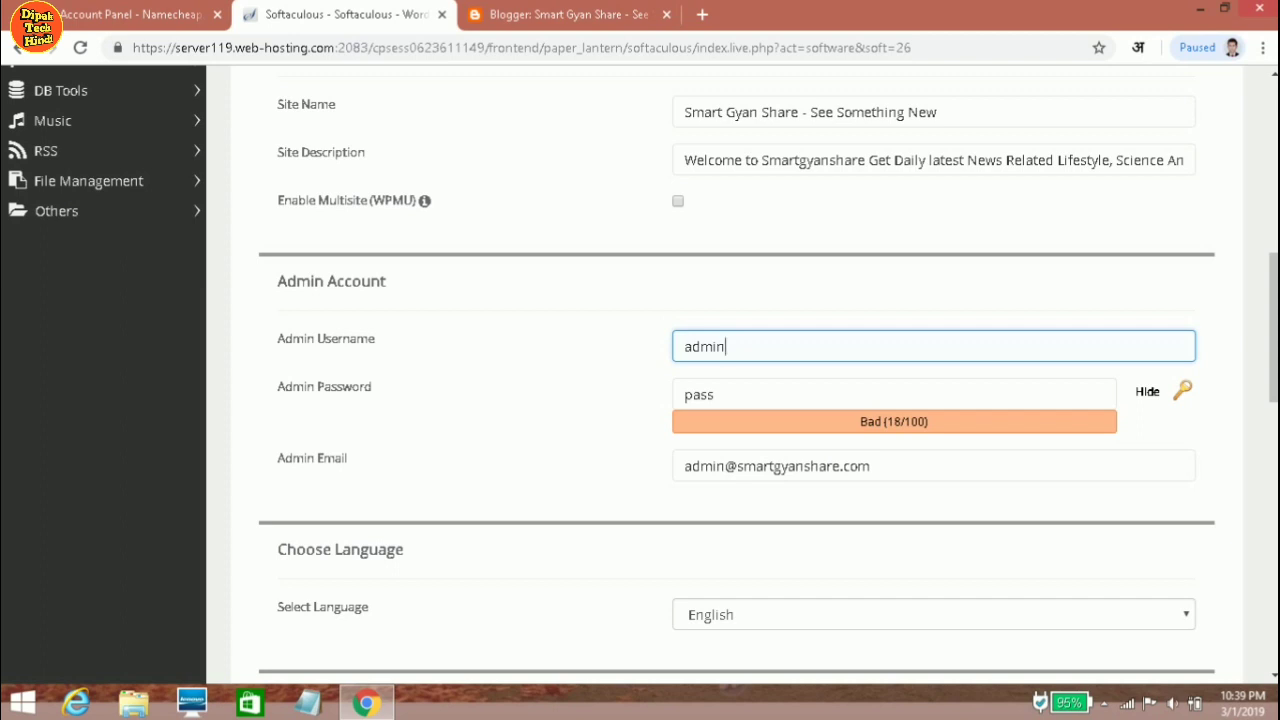
Replace the default admin username with a custom username.
key(ctrl+a)
text(dipak)
text(123)
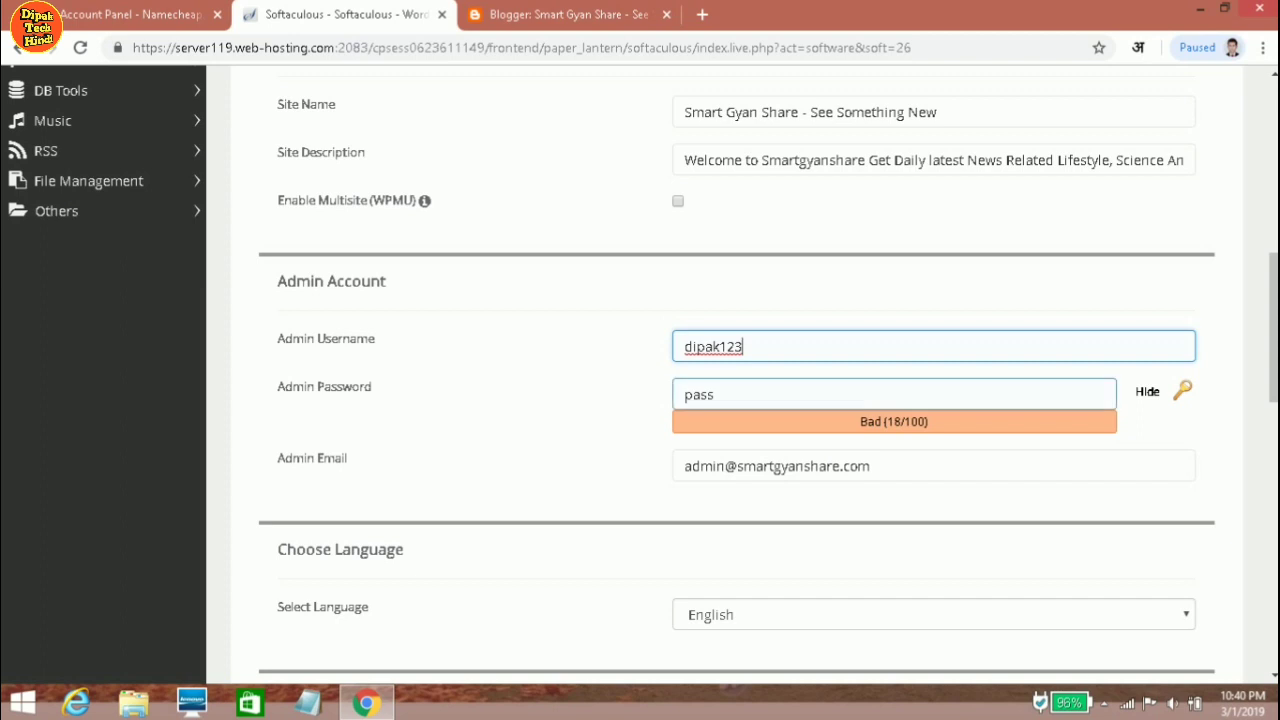
Enter a new admin password, retyped until rated Strong (77/100).
key(Tab)
text(9)
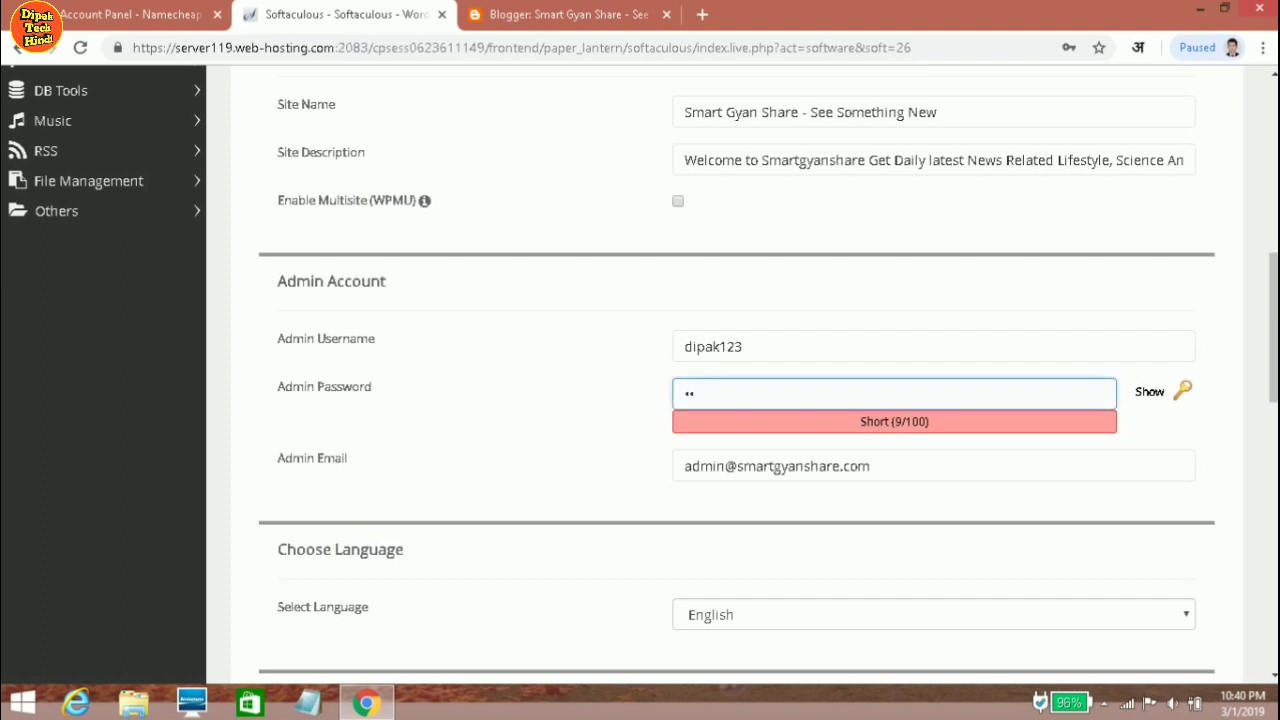
key(BackSpace)
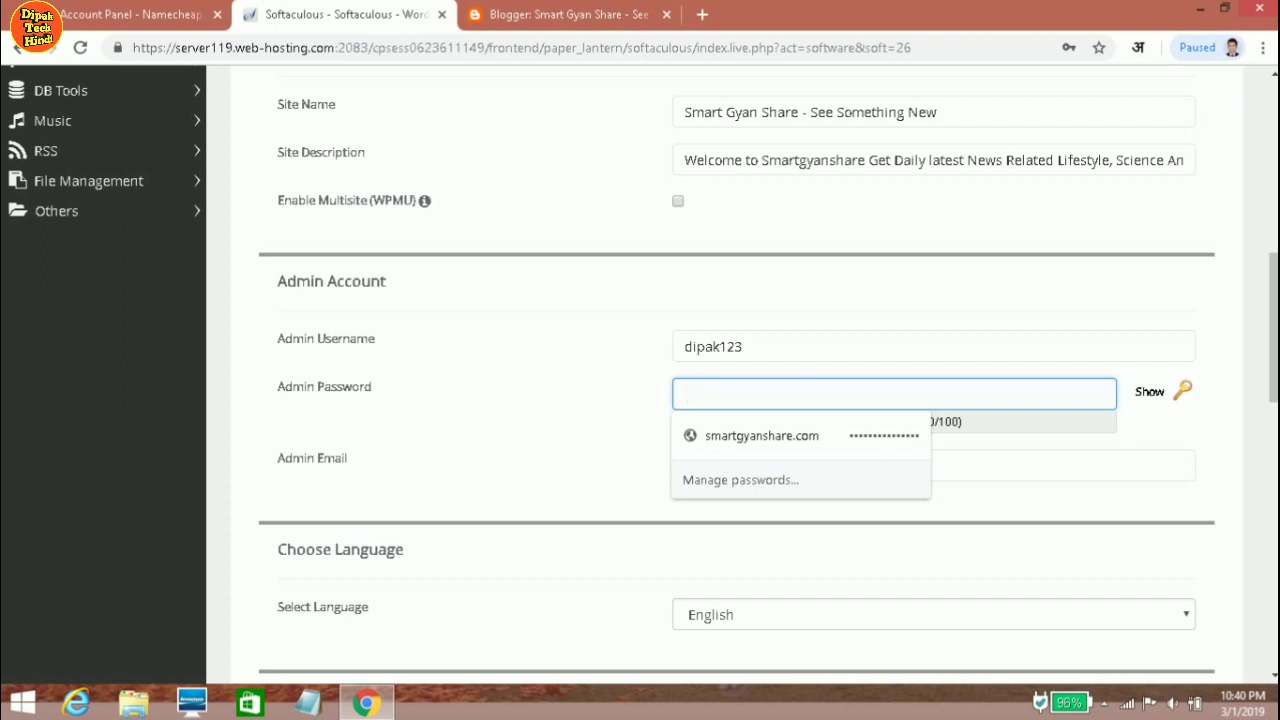
text(12345)
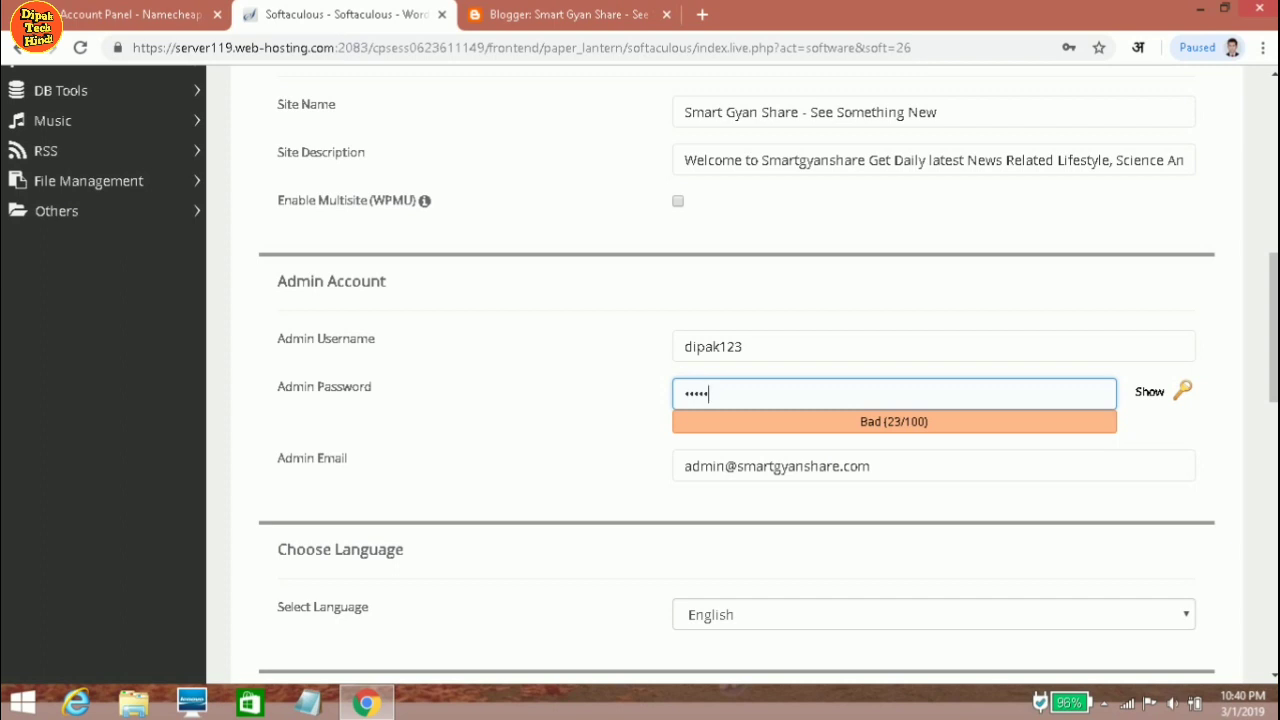
text(•••••••••)
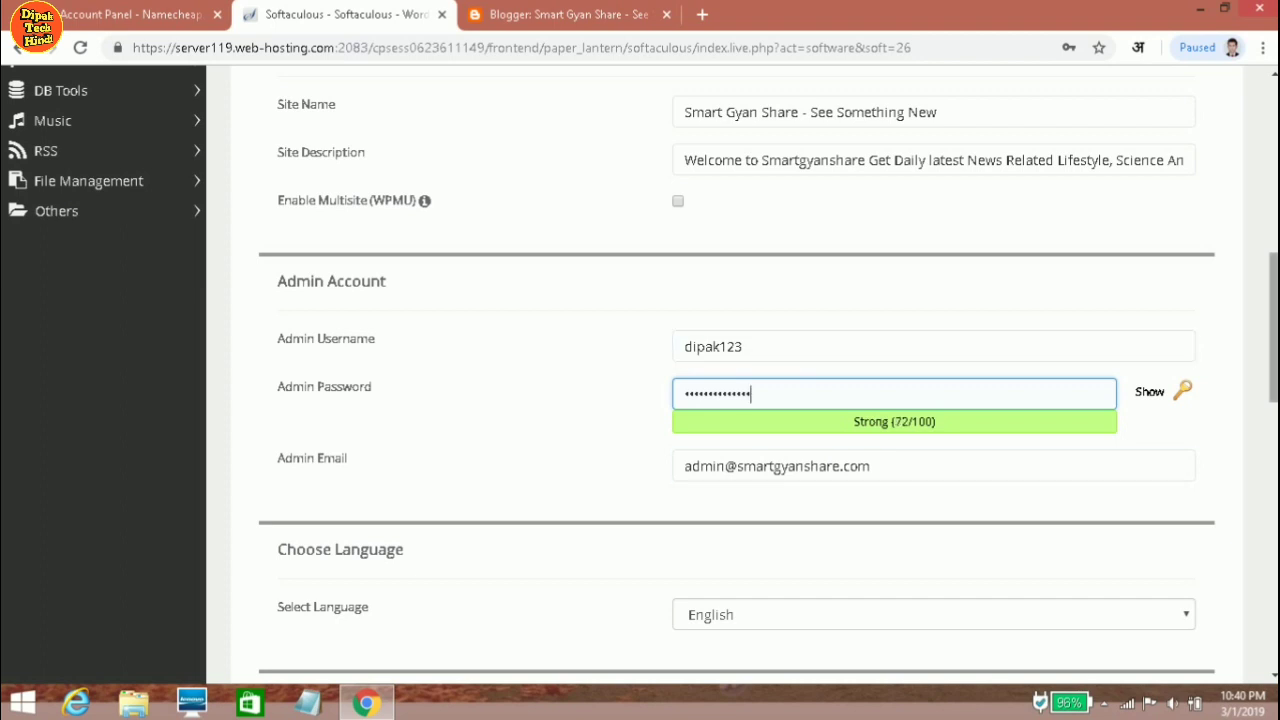
scroll(640, 373, down, 1)
scroll(640, 373, down, 1)
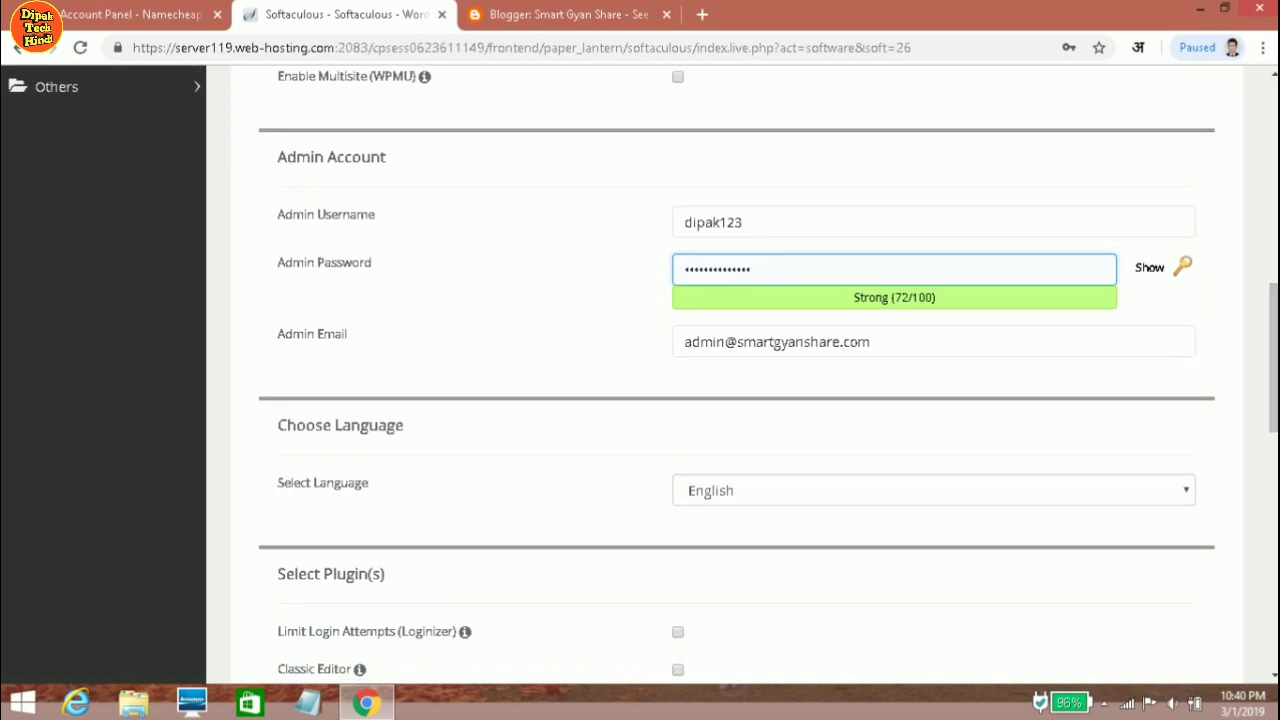
key(ctrl+a)
text(••••••)
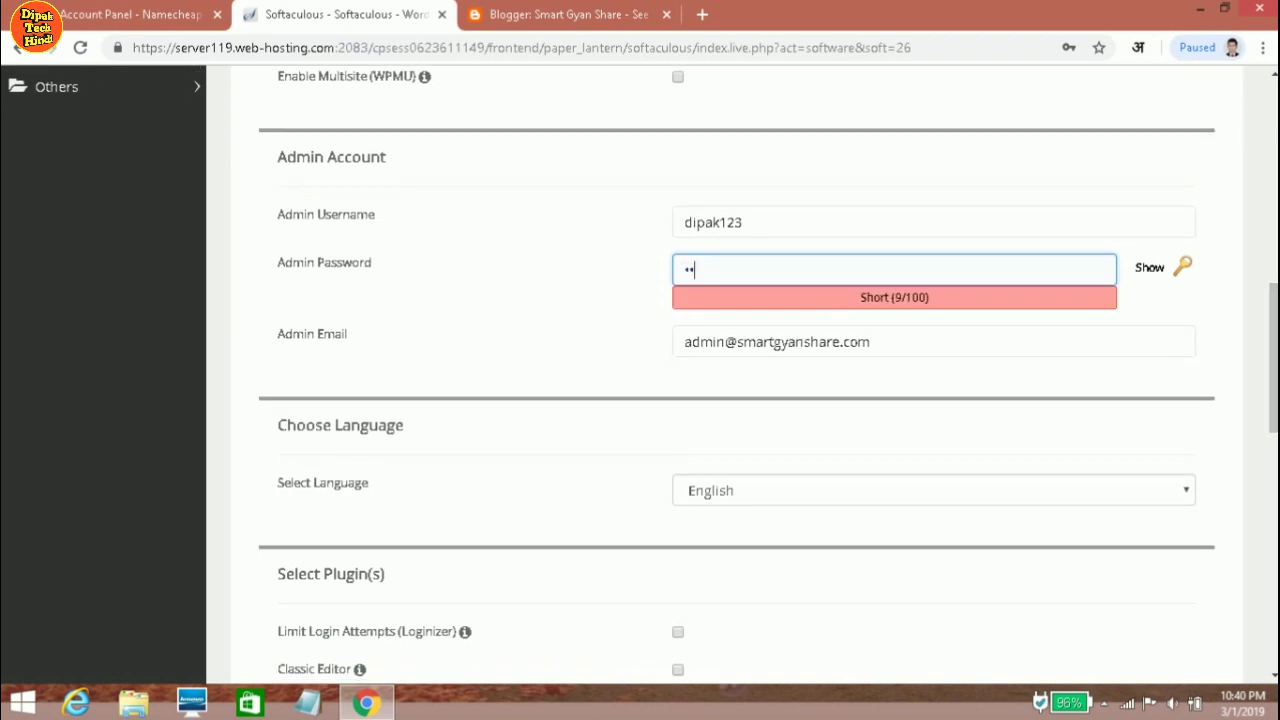
text(•••••••)
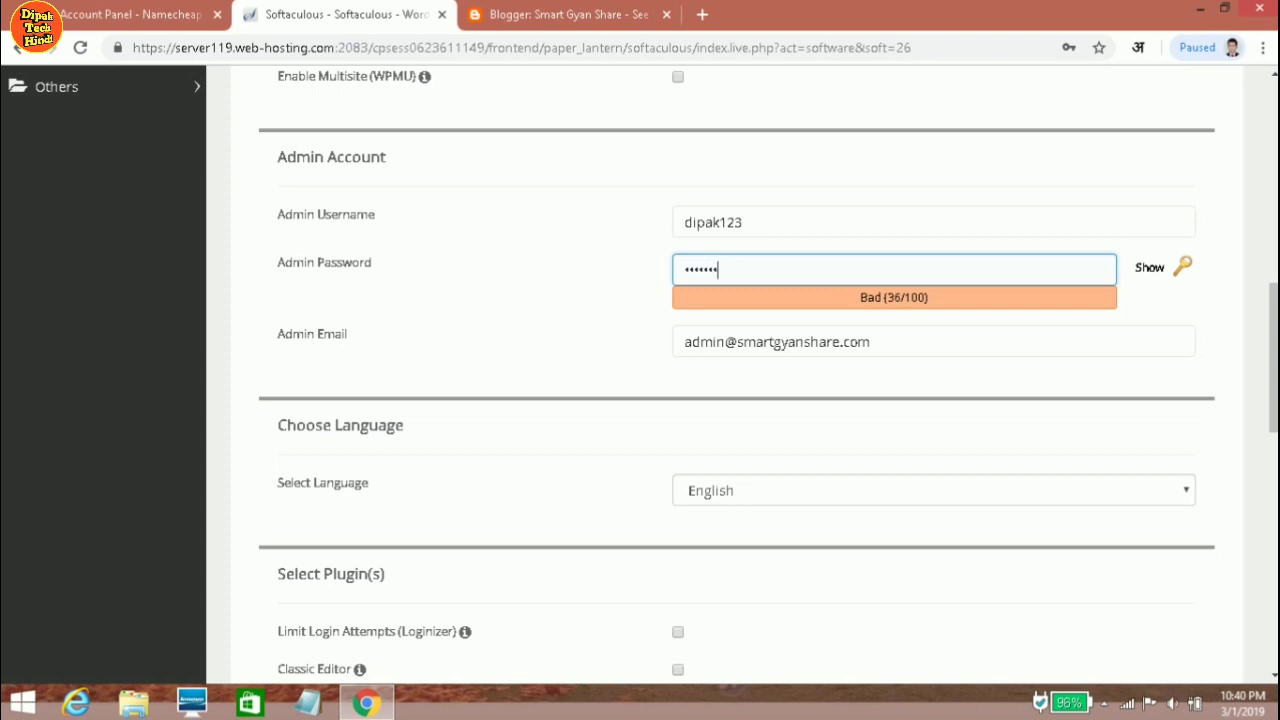
text(••)
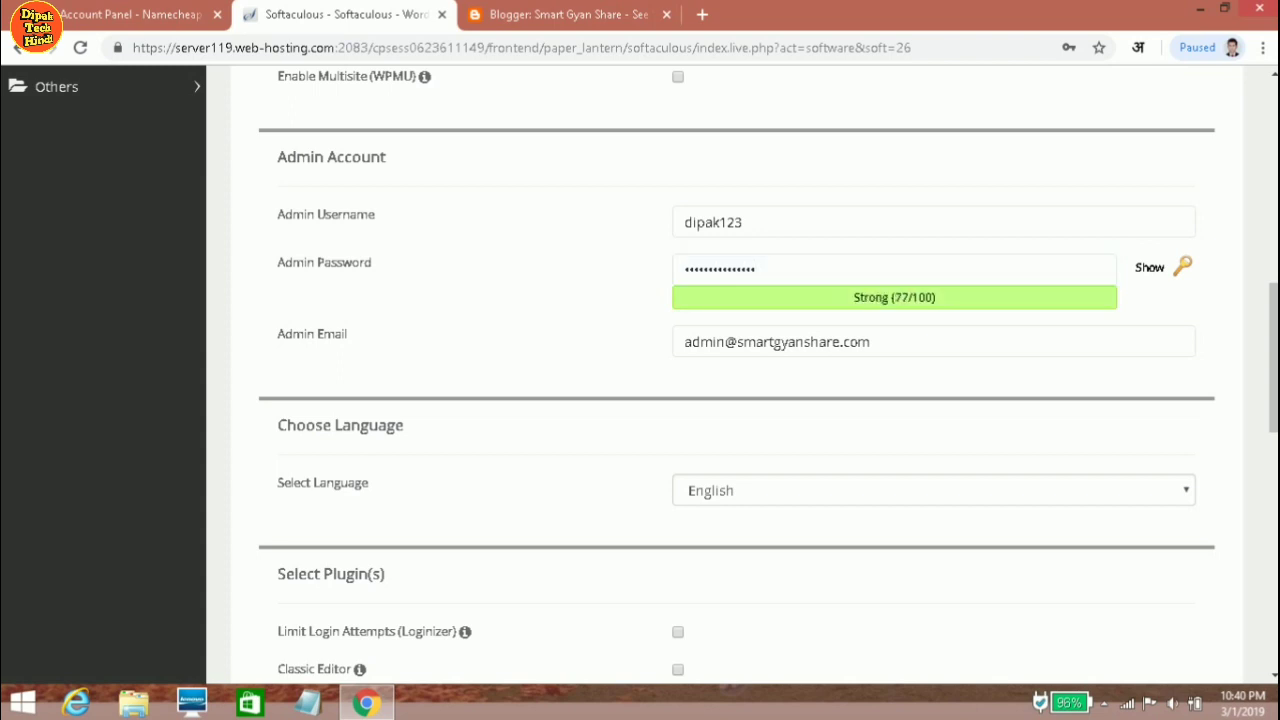
click(870, 341)
scroll(640, 375, down, 4)
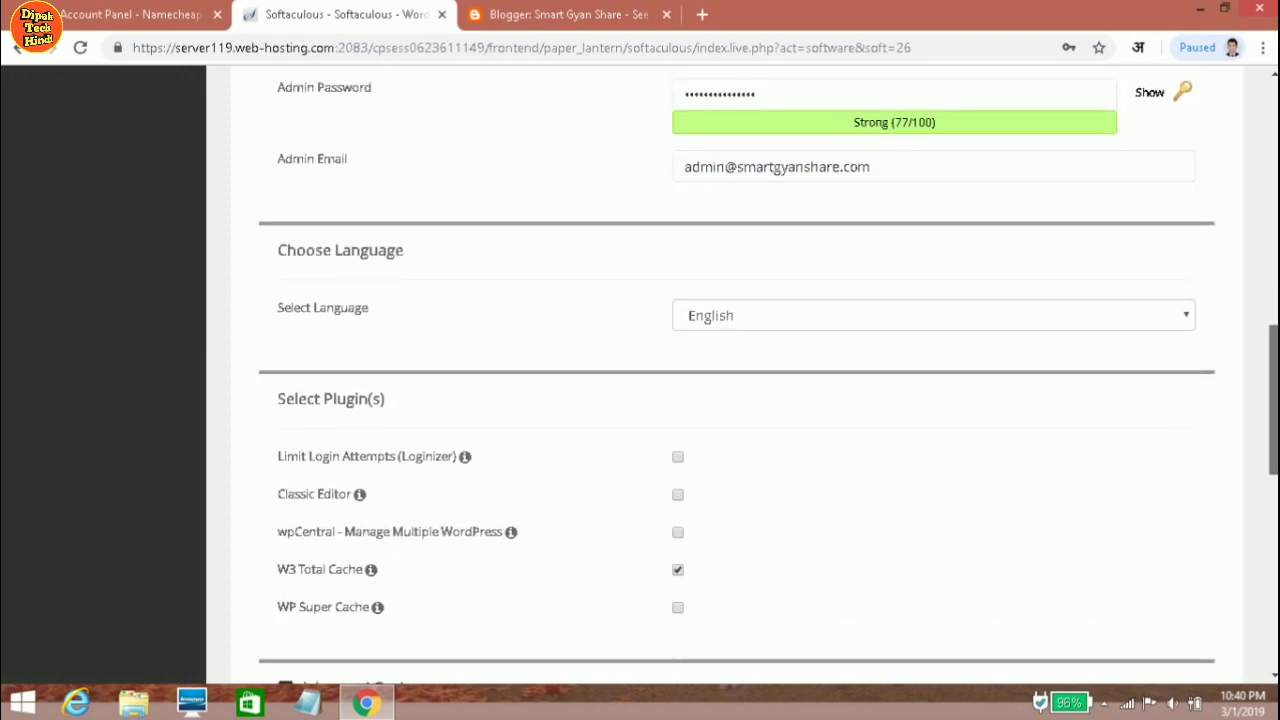
scroll(1150, 668, down, 3)
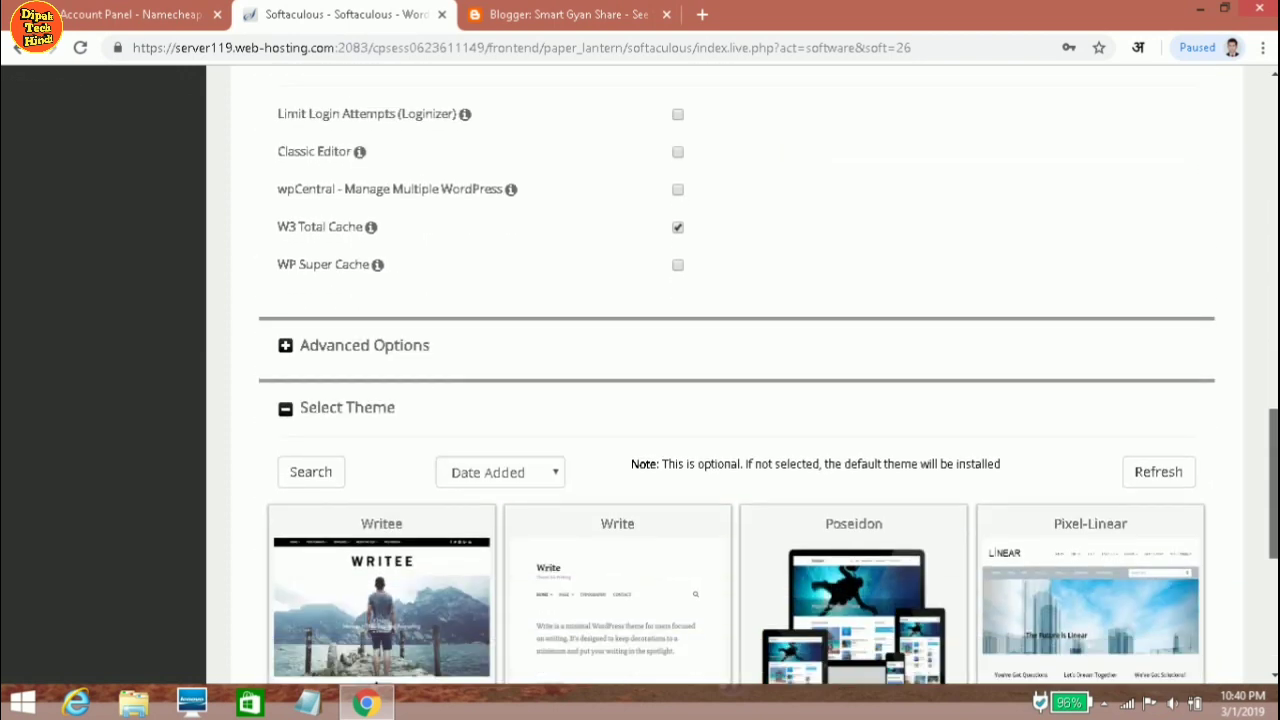
scroll(1158, 676, down, 3)
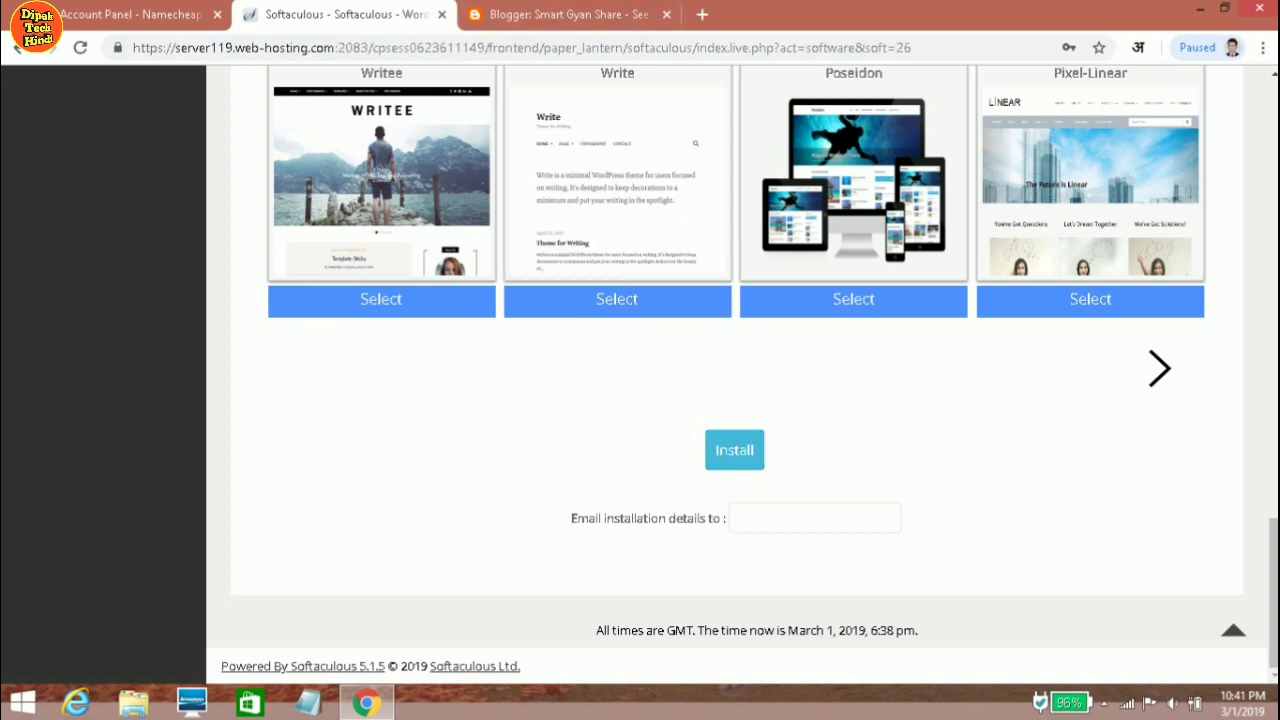
key(ctrl+Tab)
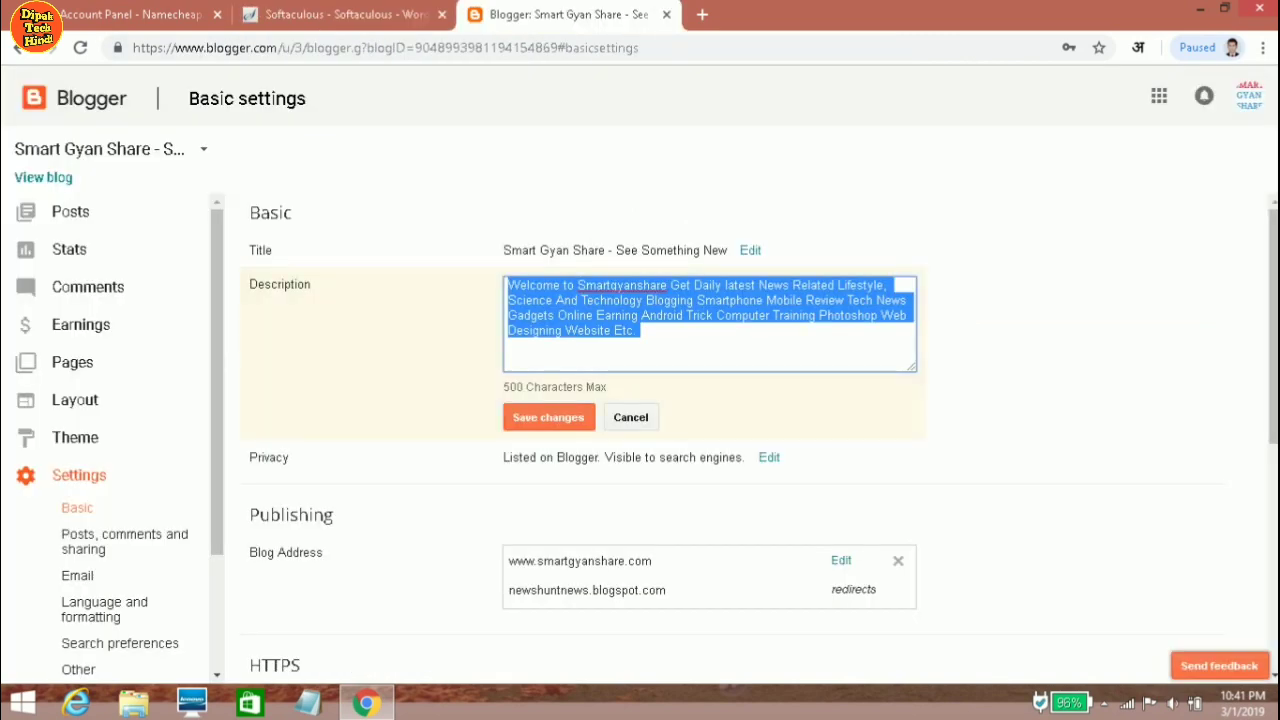
scroll(740, 430, down, 3)
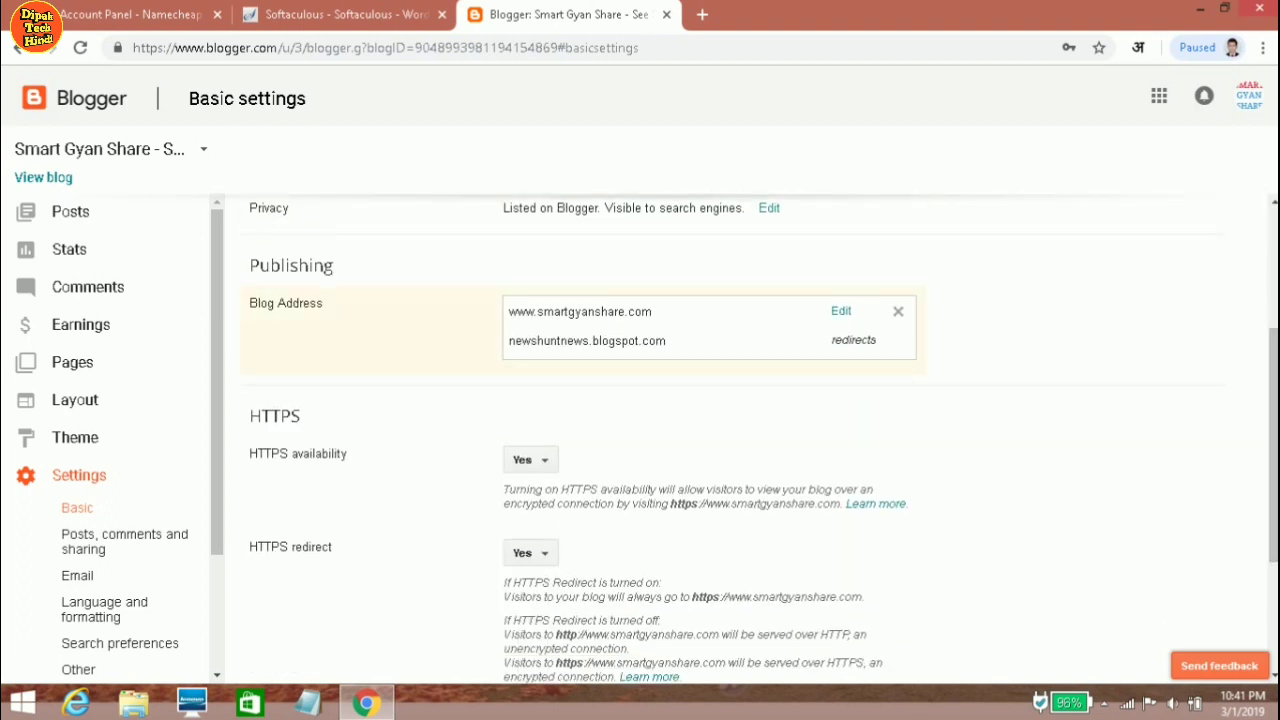
click(898, 311)
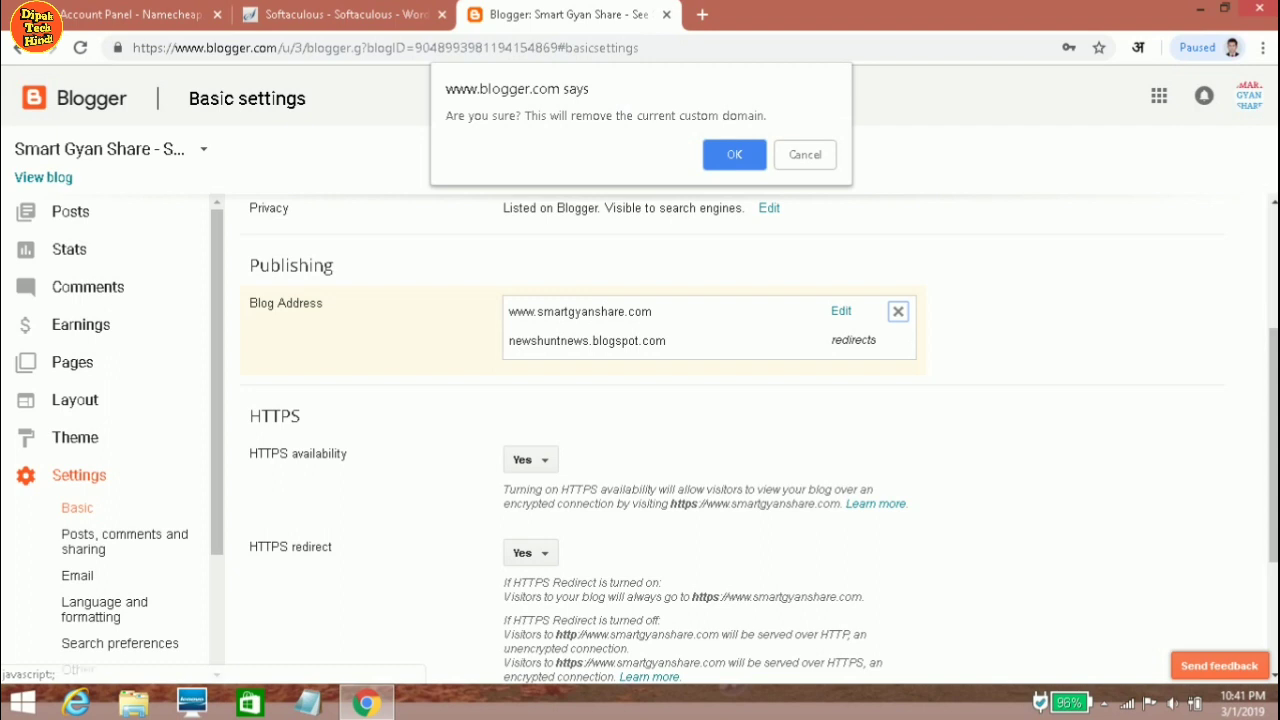
key(Return)
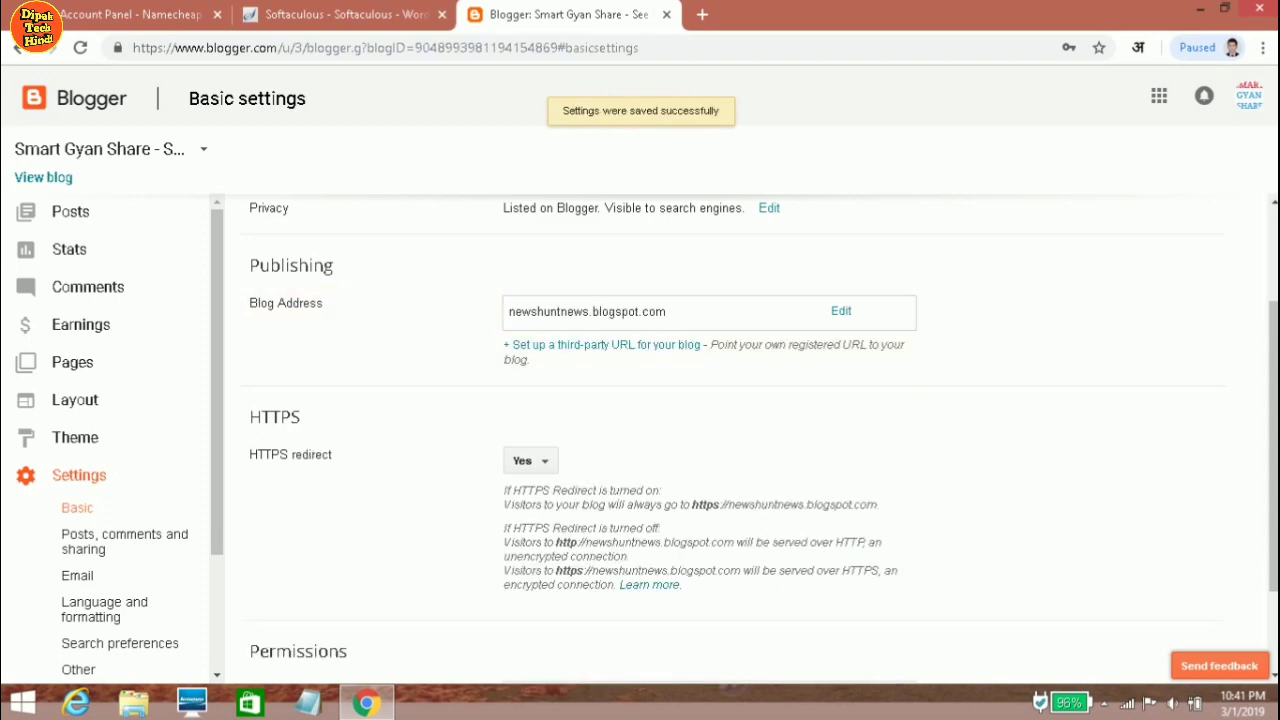
click(340, 14)
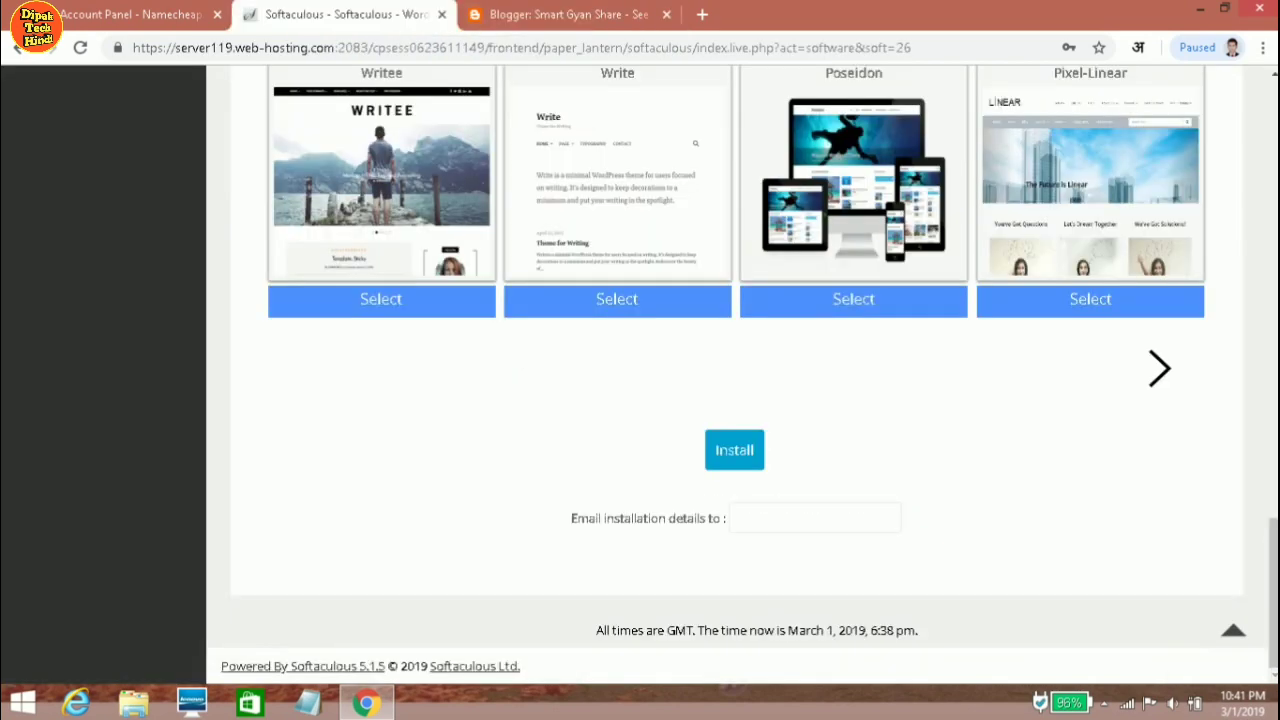
click(735, 450)
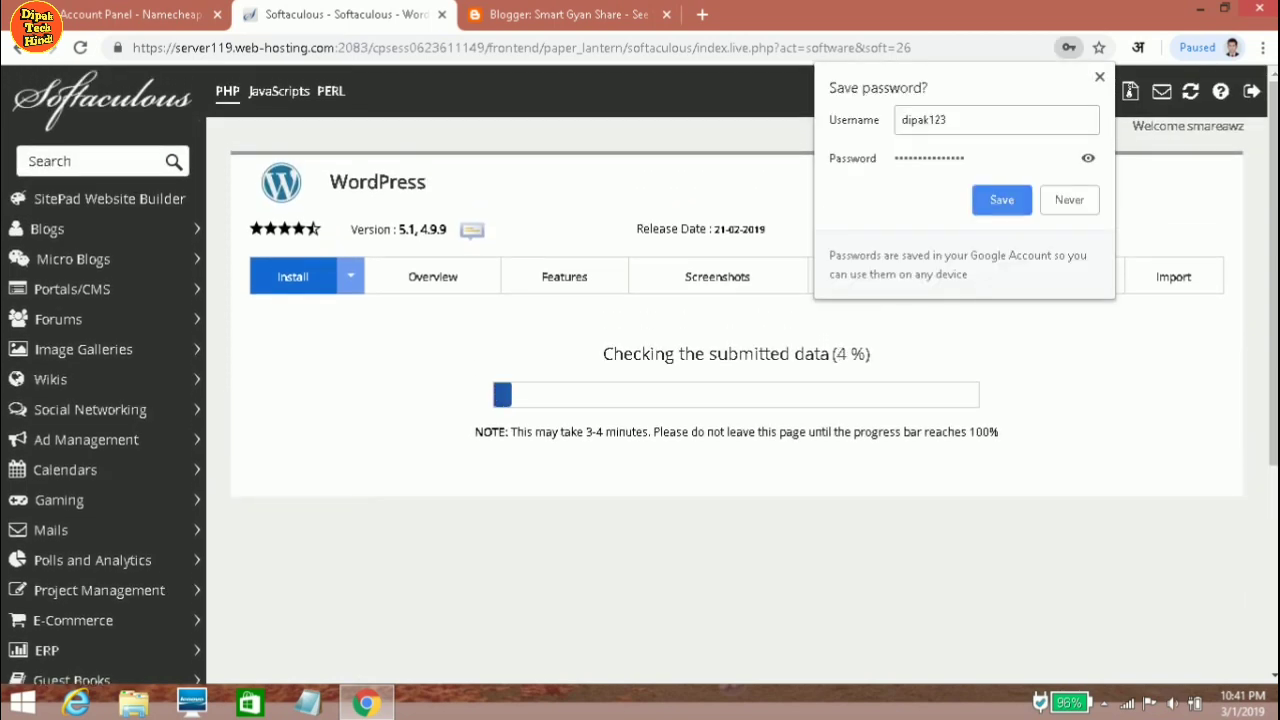
key(Return)
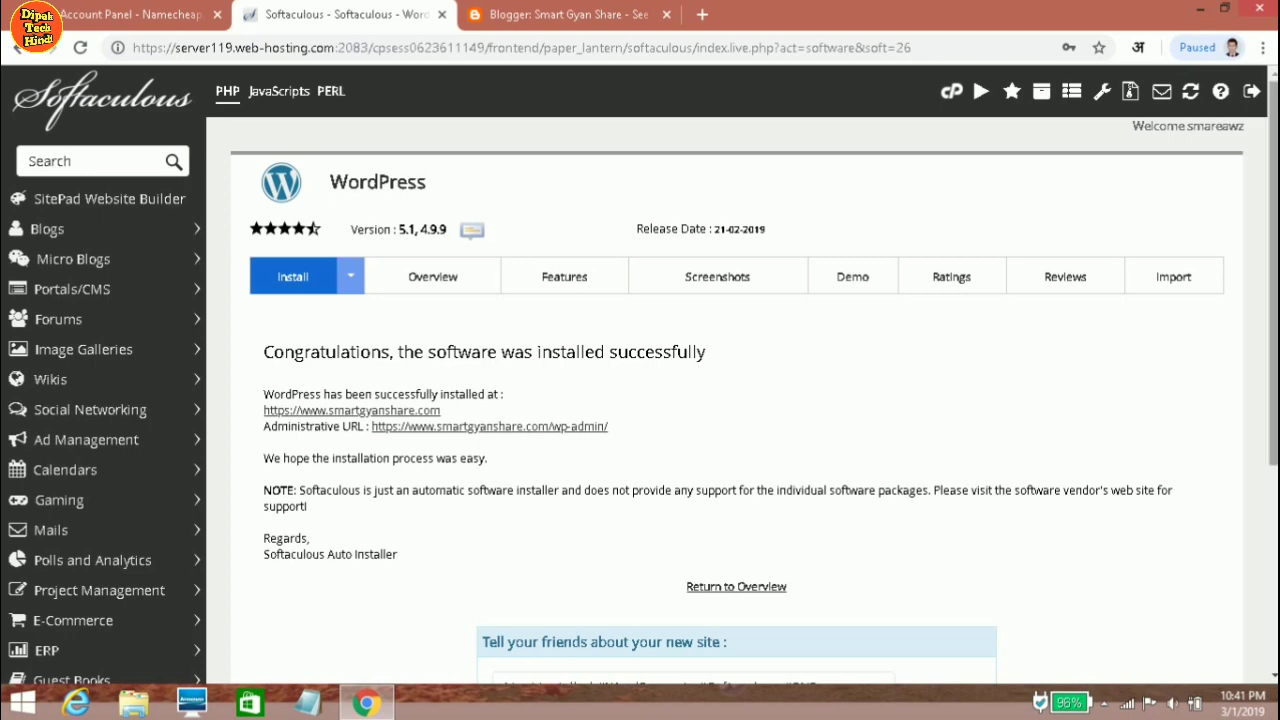
scroll(740, 375, down, 2)
scroll(740, 375, down, 2)
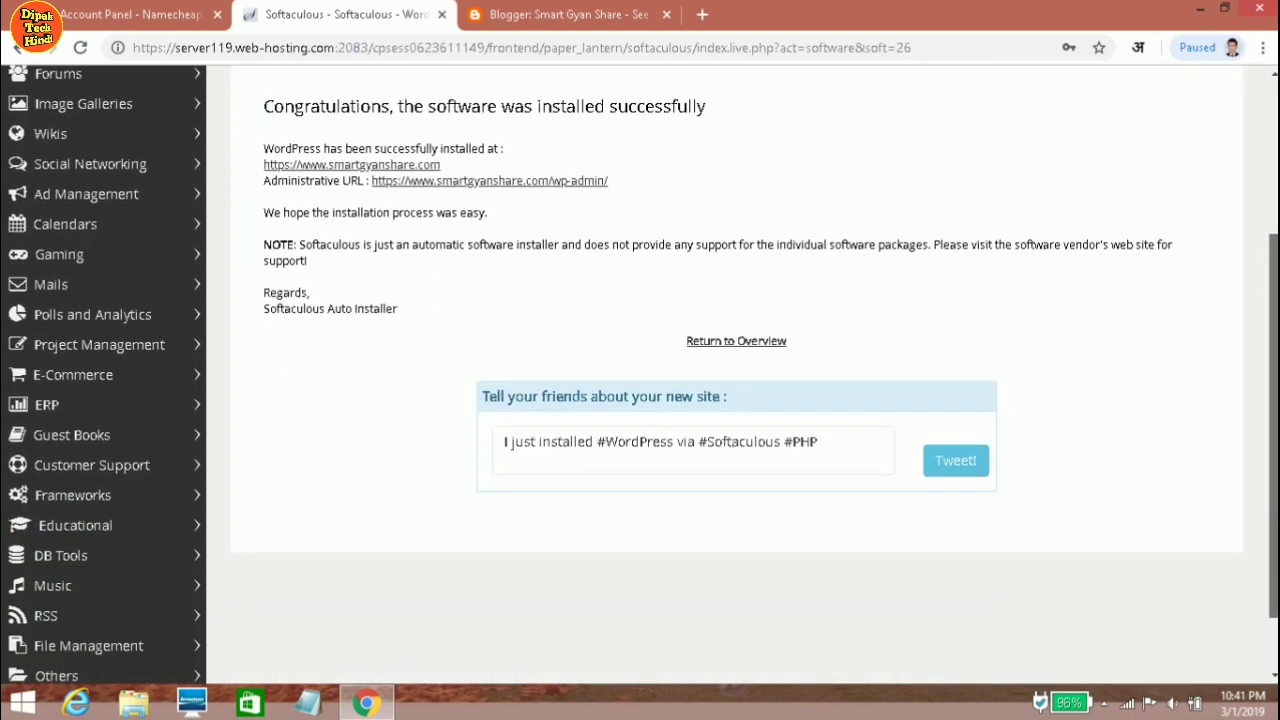
scroll(740, 375, up, 3)
scroll(740, 375, up, 1)
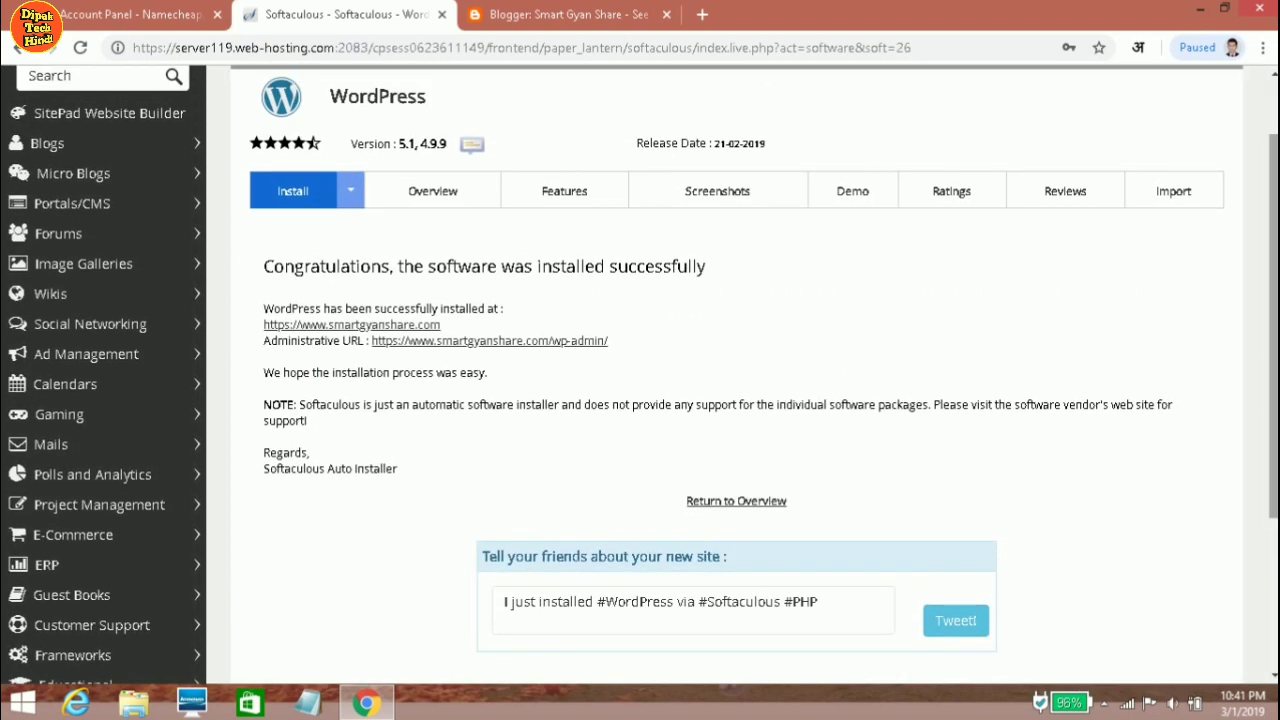
scroll(740, 375, down, 2)
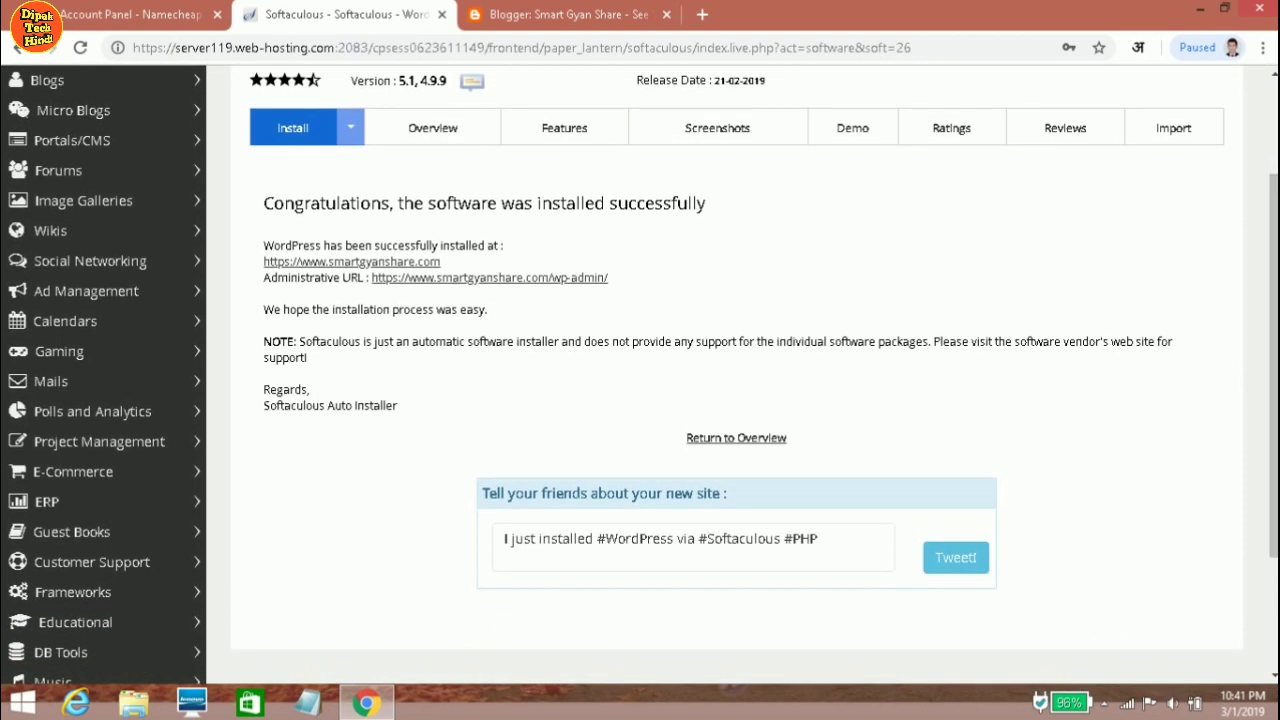
click(490, 278)
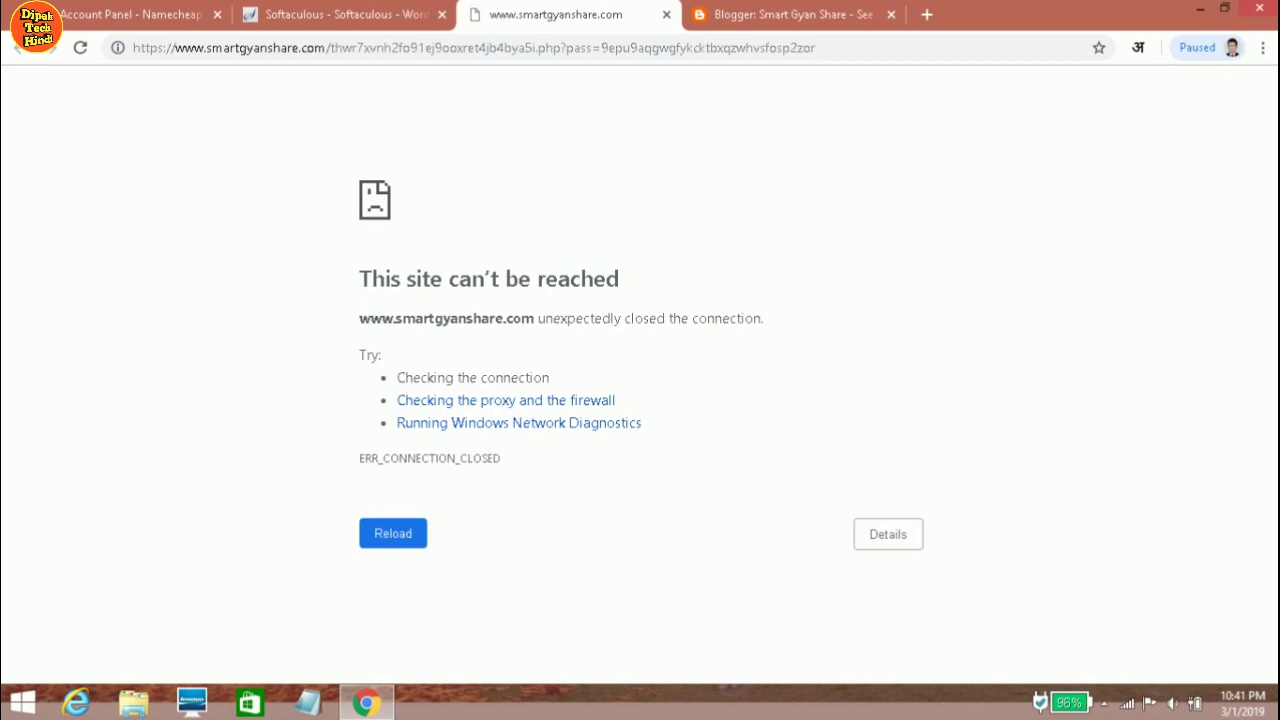
Retry the failing admin page, then close it and the site's 404 tab.
key(F5)
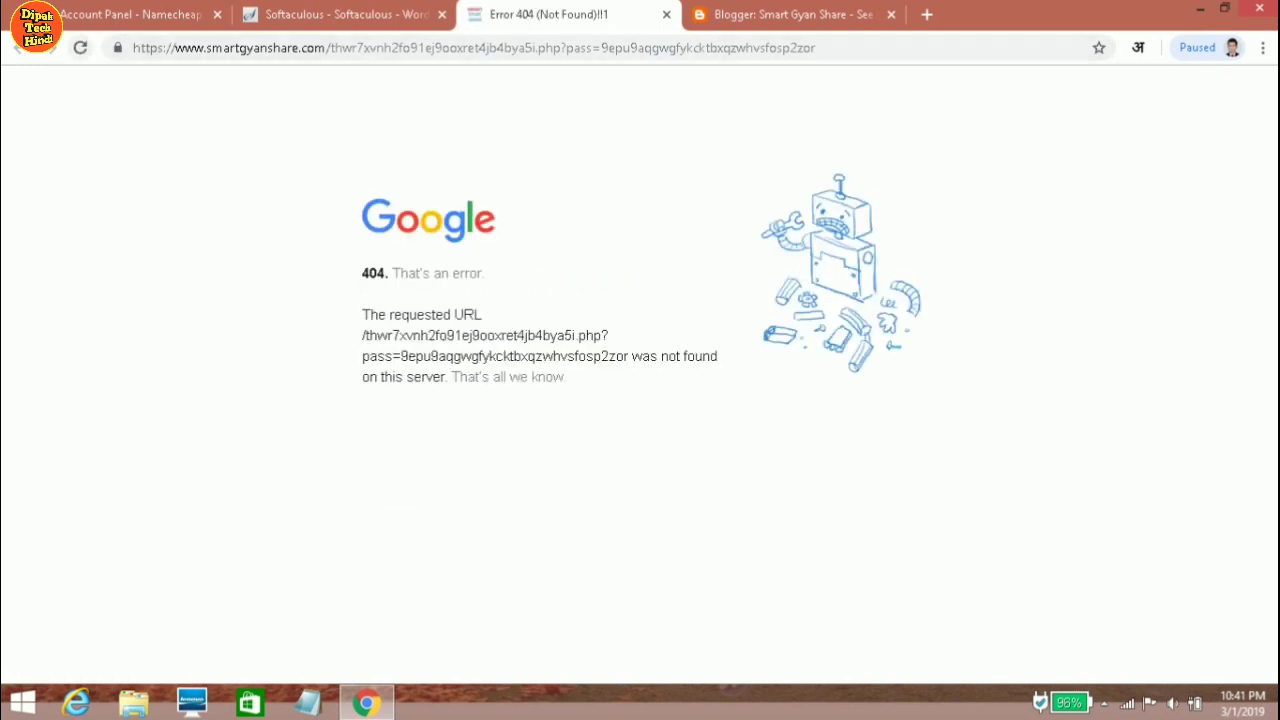
click(80, 48)
click(300, 14)
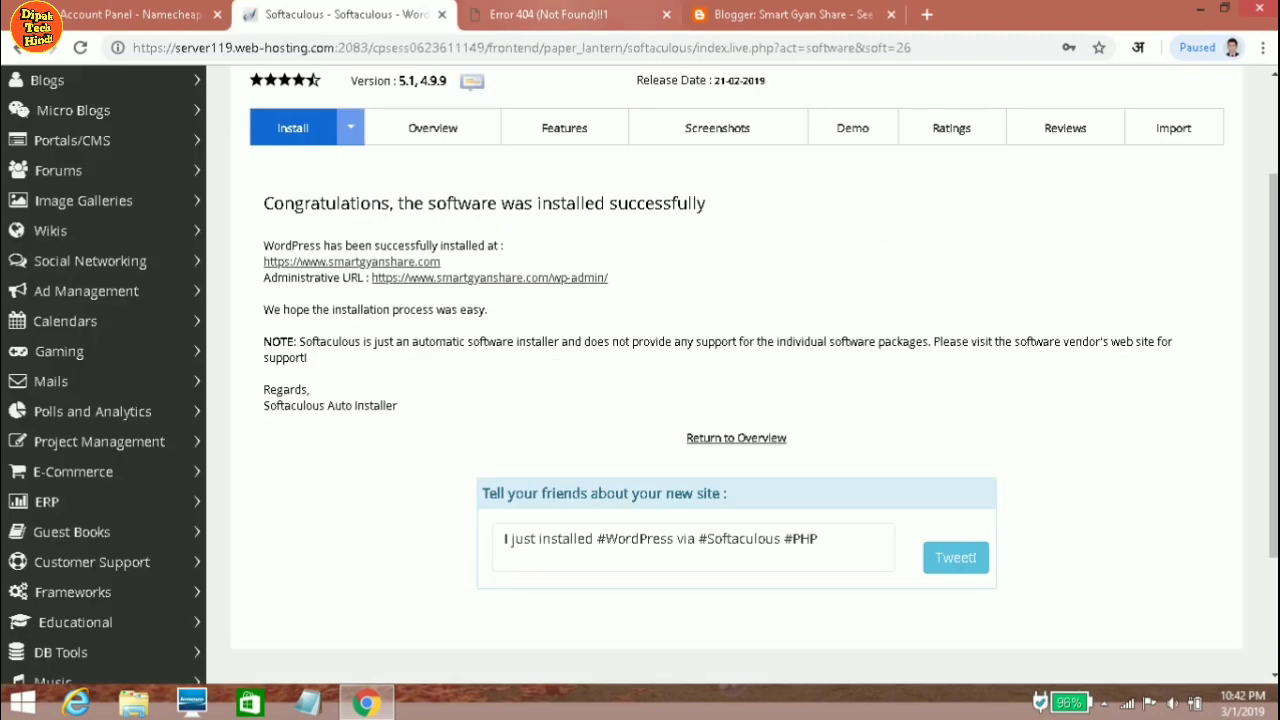
key(ctrl+Tab)
click(666, 14)
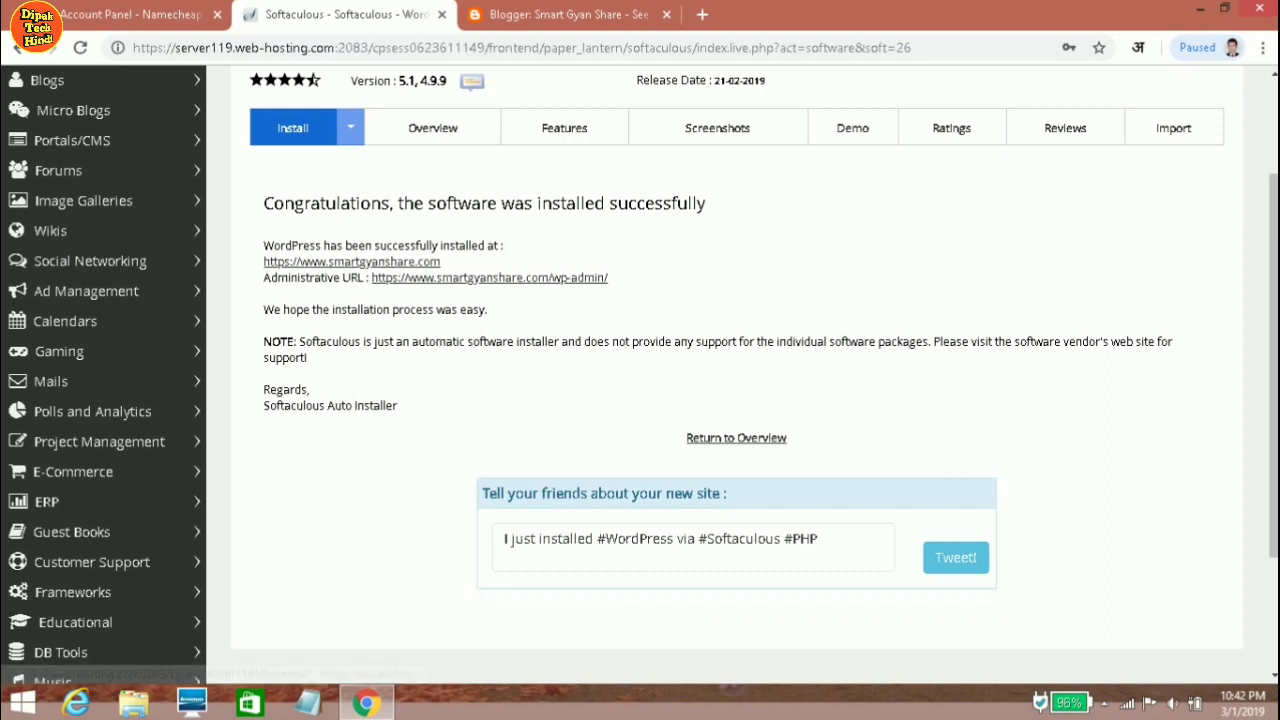
click(351, 261)
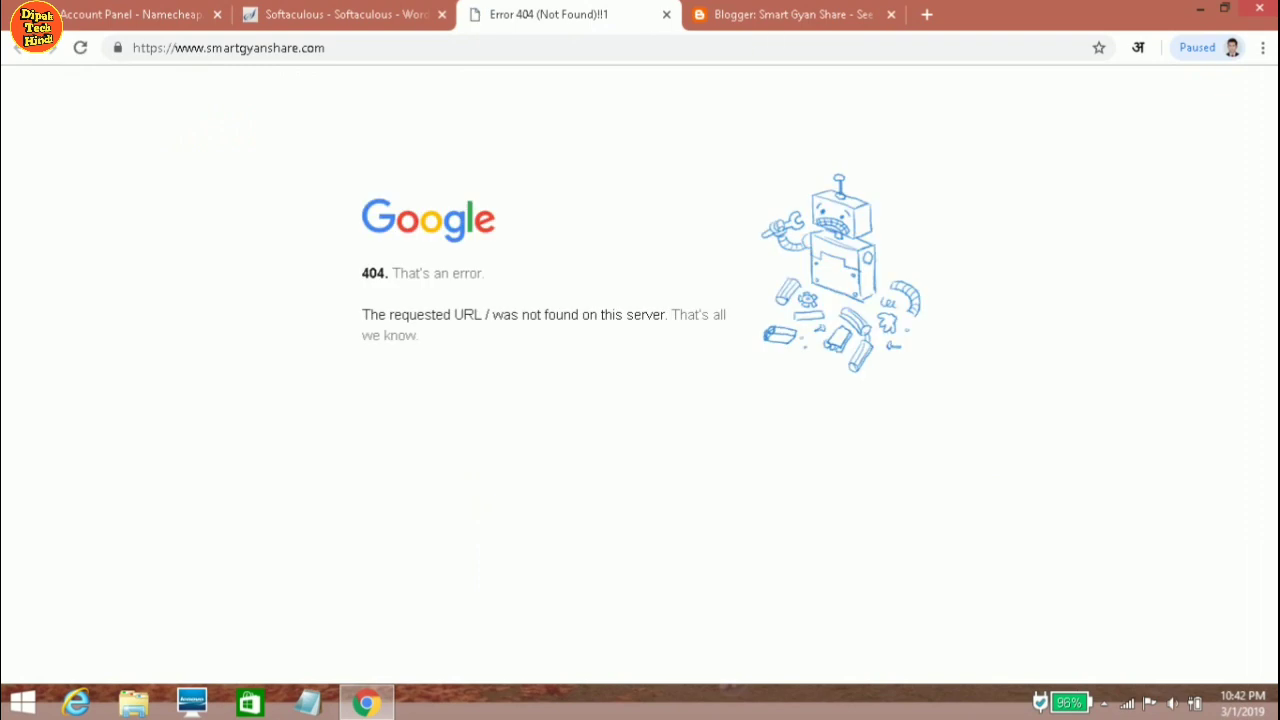
click(666, 14)
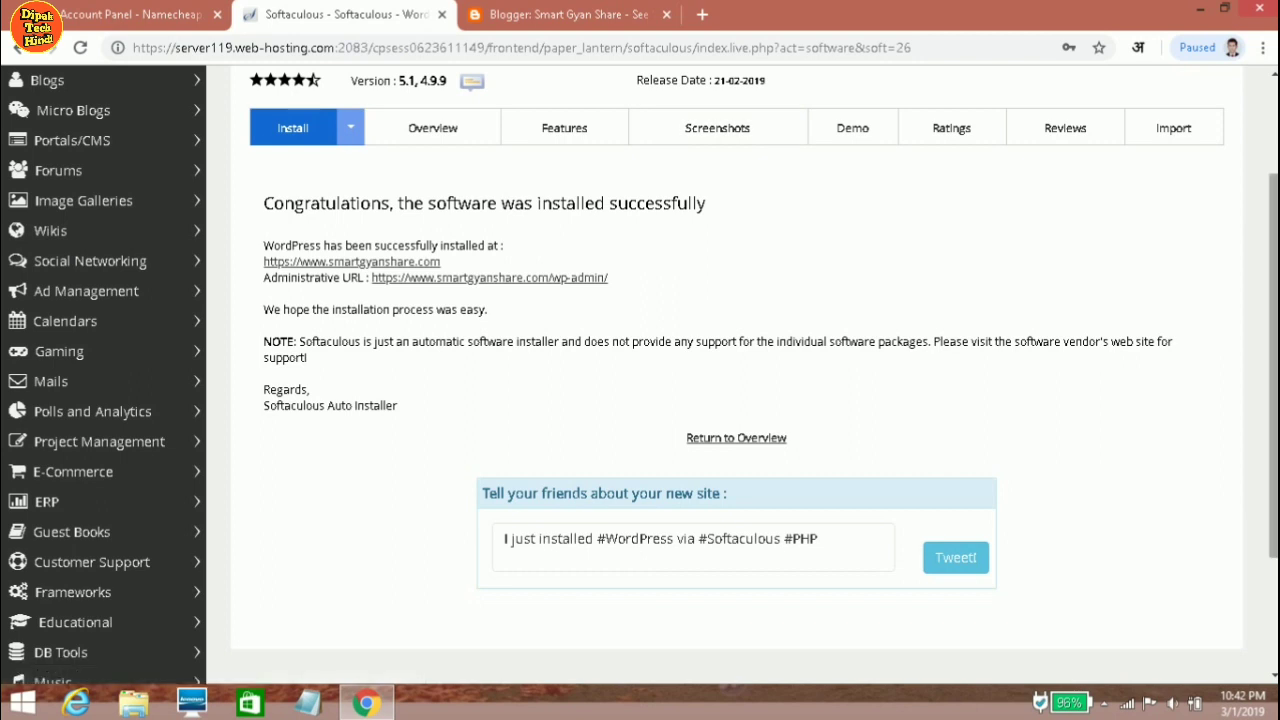
scroll(737, 375, up, 2)
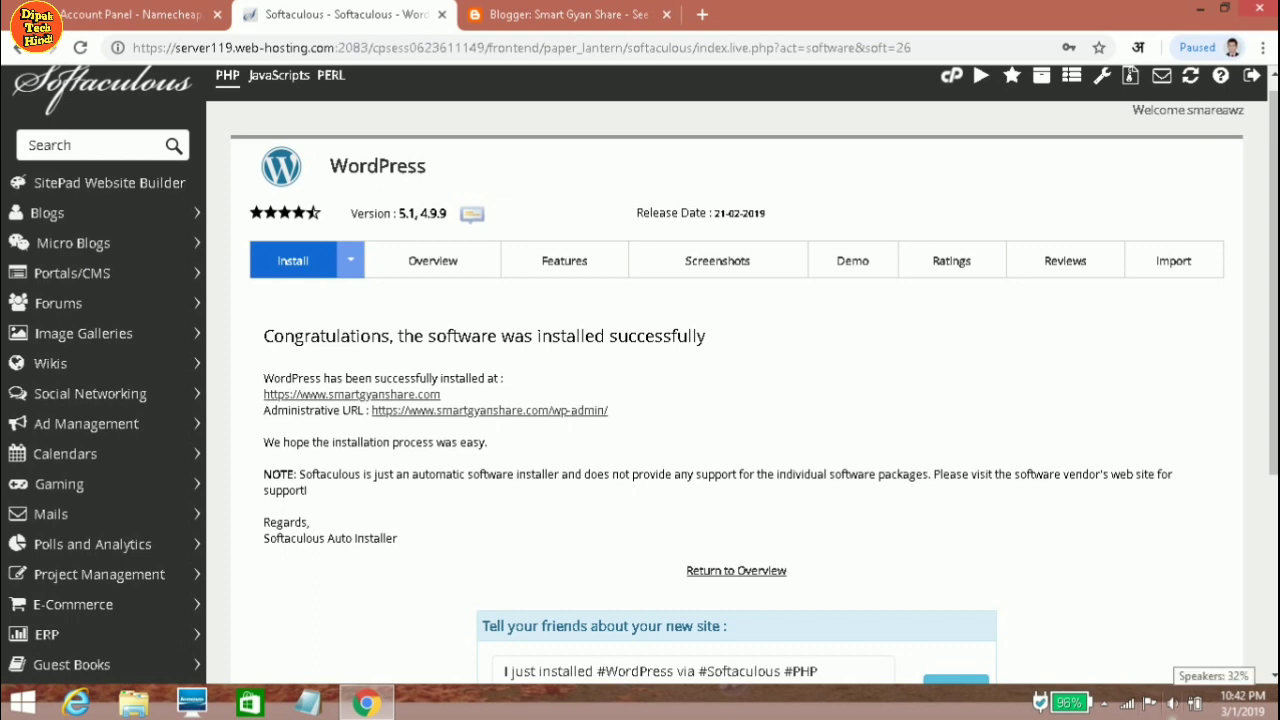
click(1103, 703)
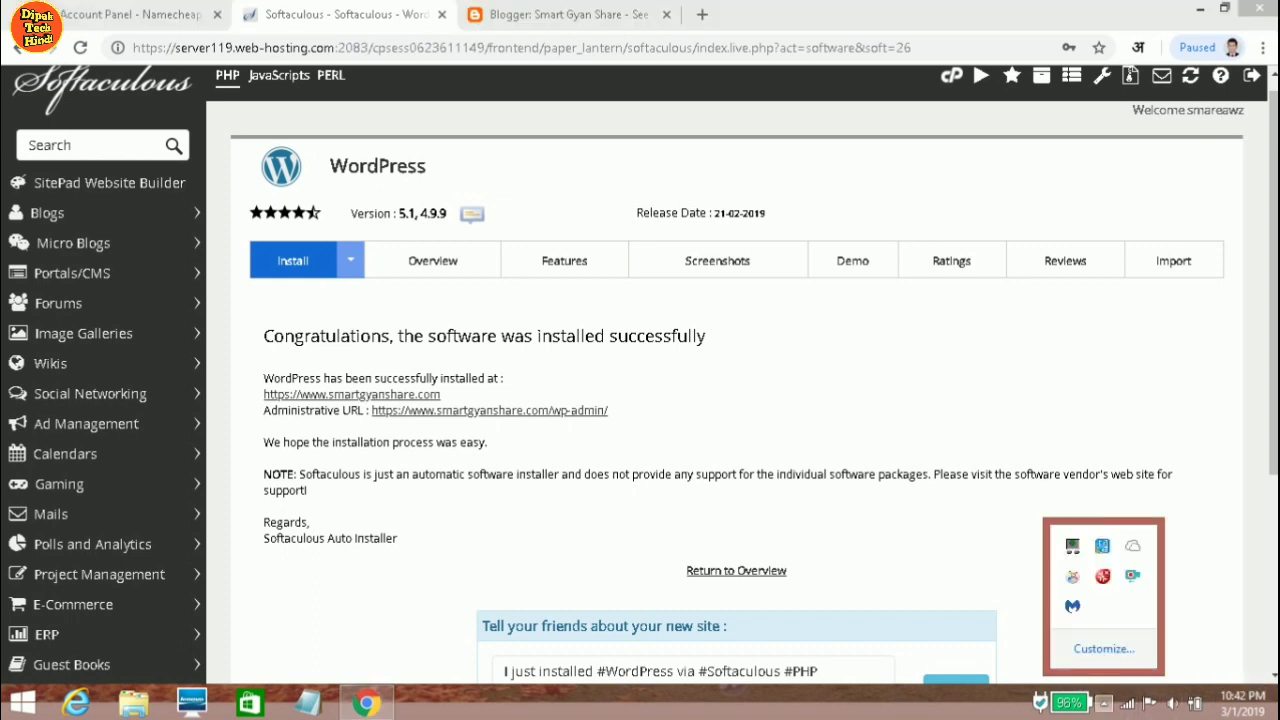
right_click(1132, 576)
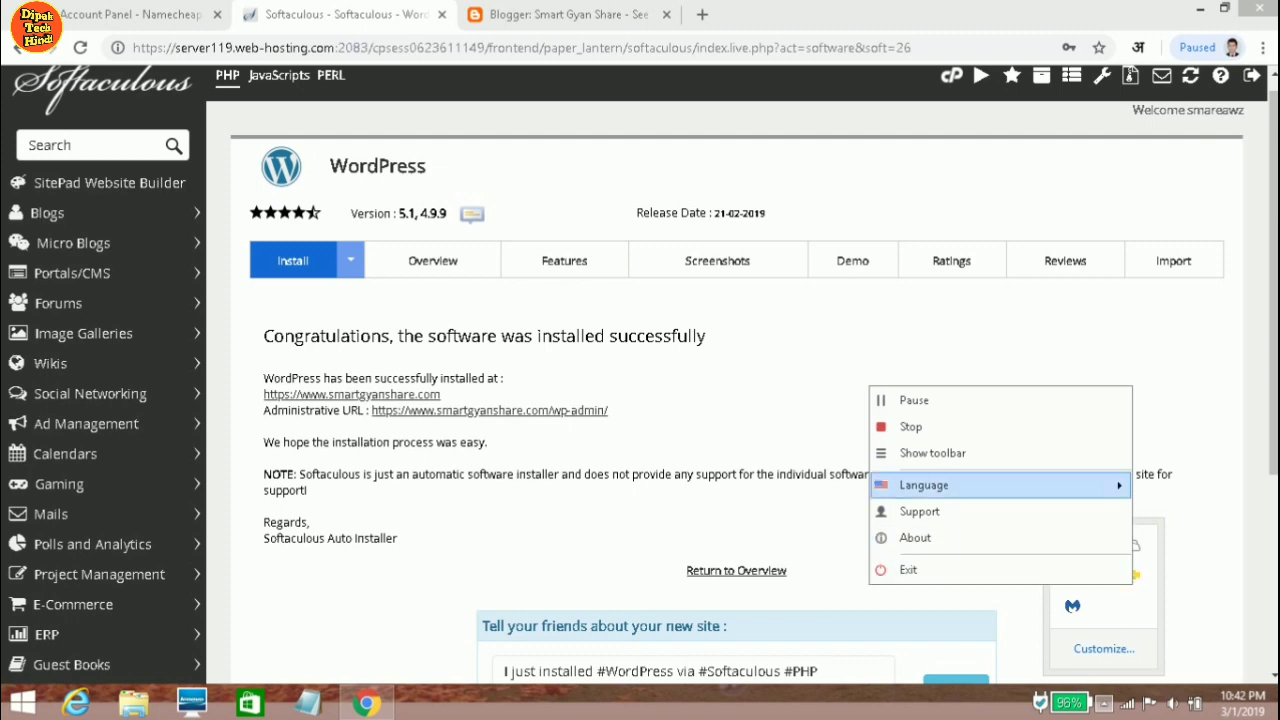
click(932, 453)
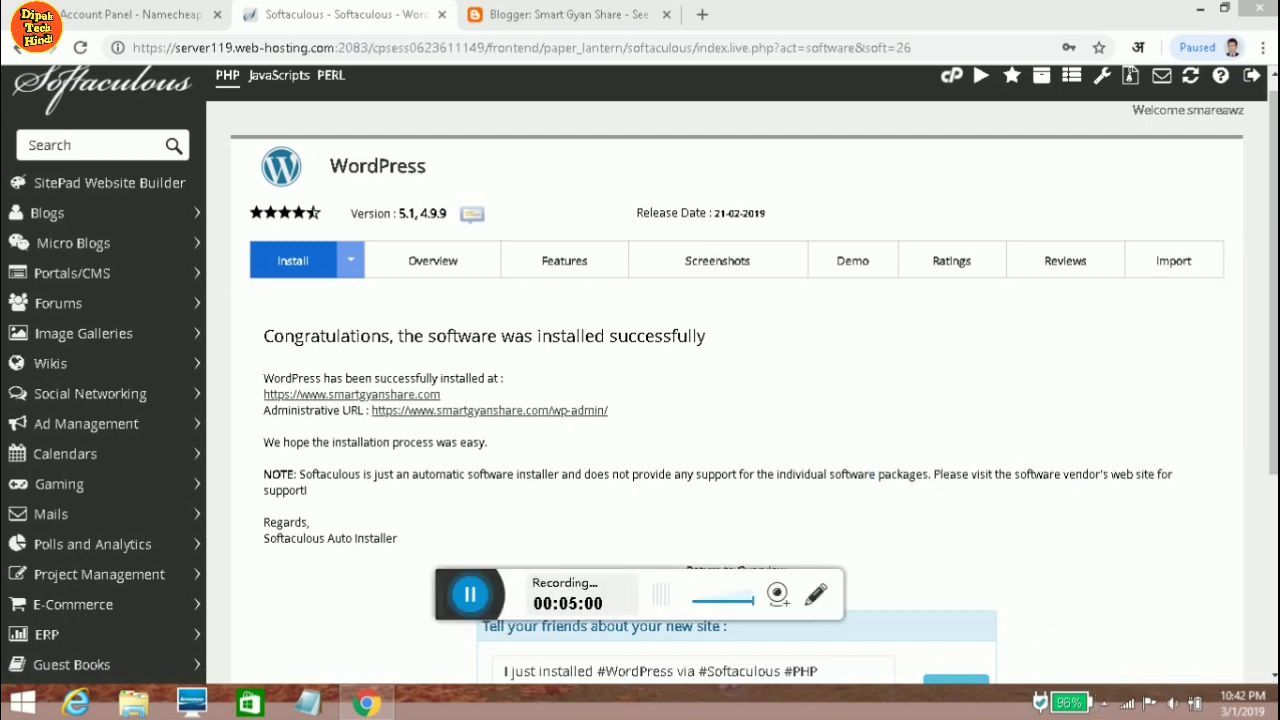